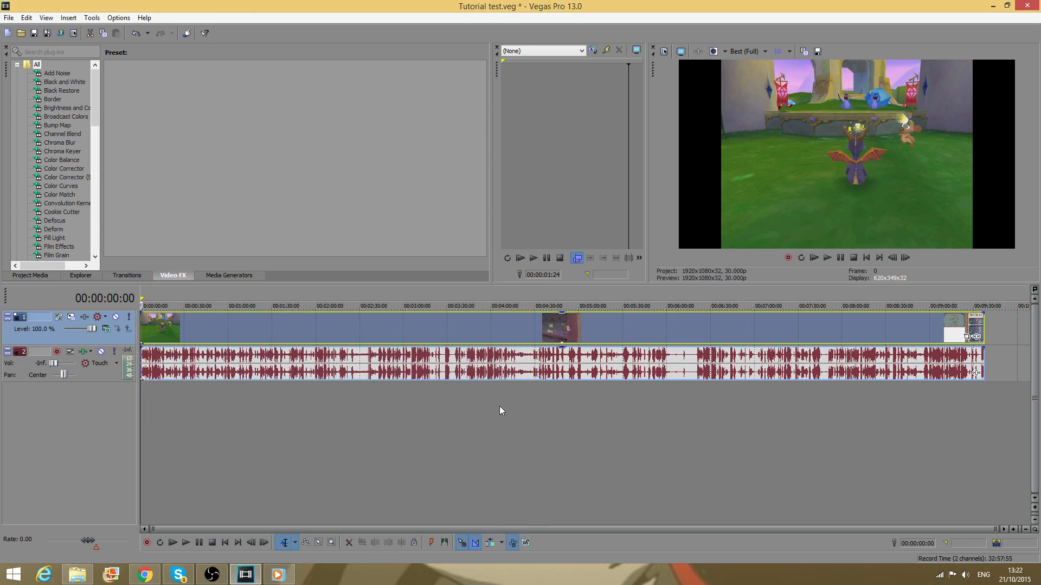
Step: Open the project properties
scroll(343, 389, up, 4)
scroll(342, 389, down, 4)
click(74, 35)
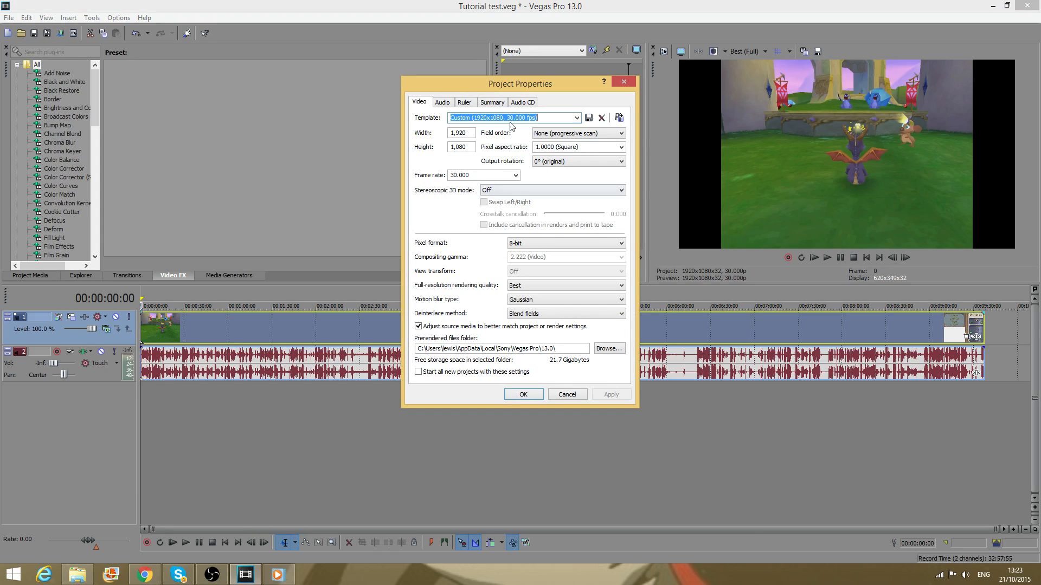
Step: Set the project frame size to 640 wide by 480 high
double_click(470, 134)
text(640)
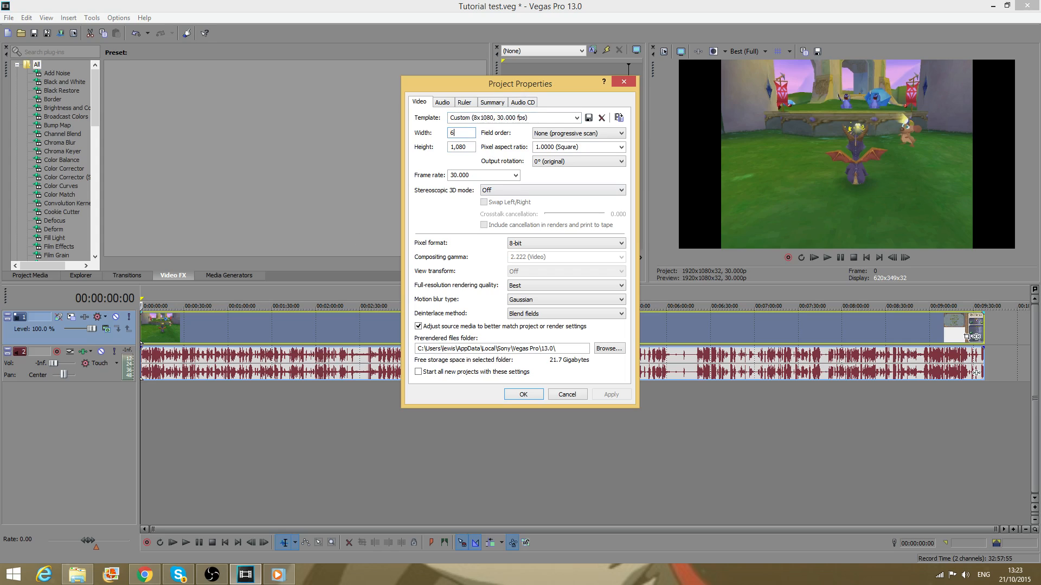
double_click(474, 146)
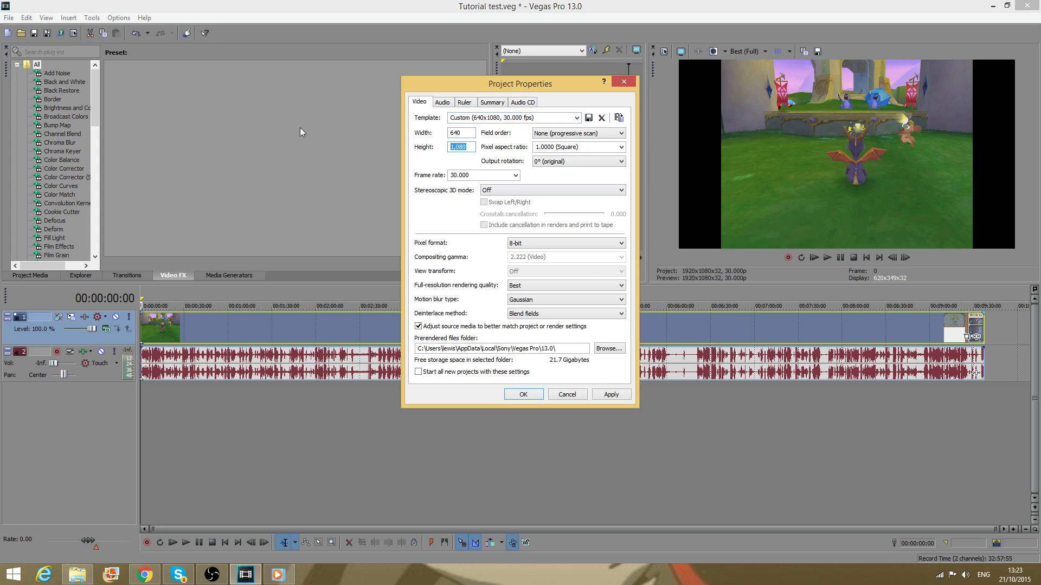
text(480)
drag(492, 85, 407, 73)
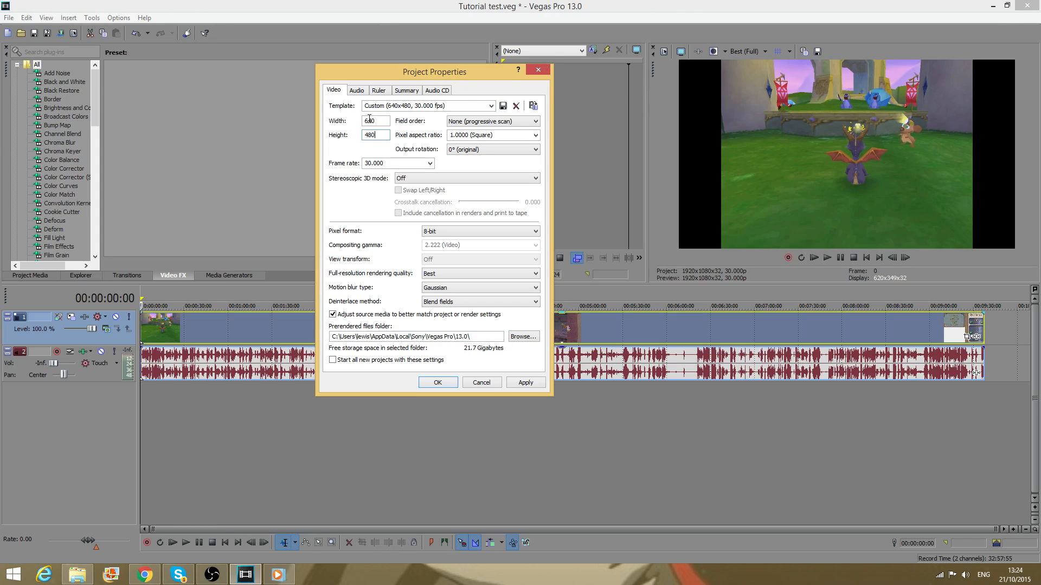
drag(438, 78, 375, 56)
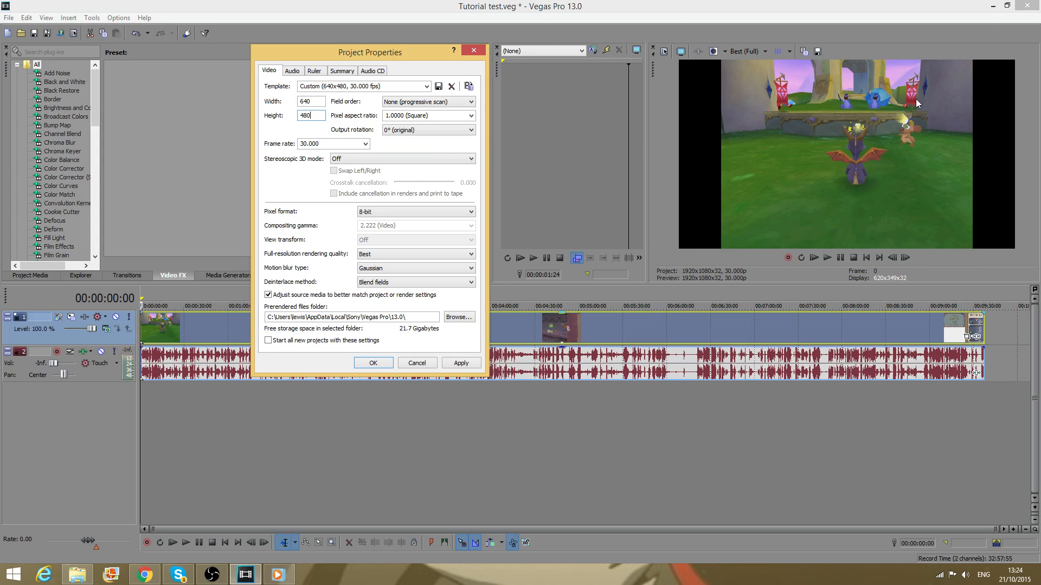
Step: Set the project frame size to 1920 wide by 1080 high
double_click(307, 101)
text(1920)
key(Tab)
text(190)
key(BackSpace)
key(BackSpace)
text(080)
Step: Review the frame rate presets available for the project
click(360, 144)
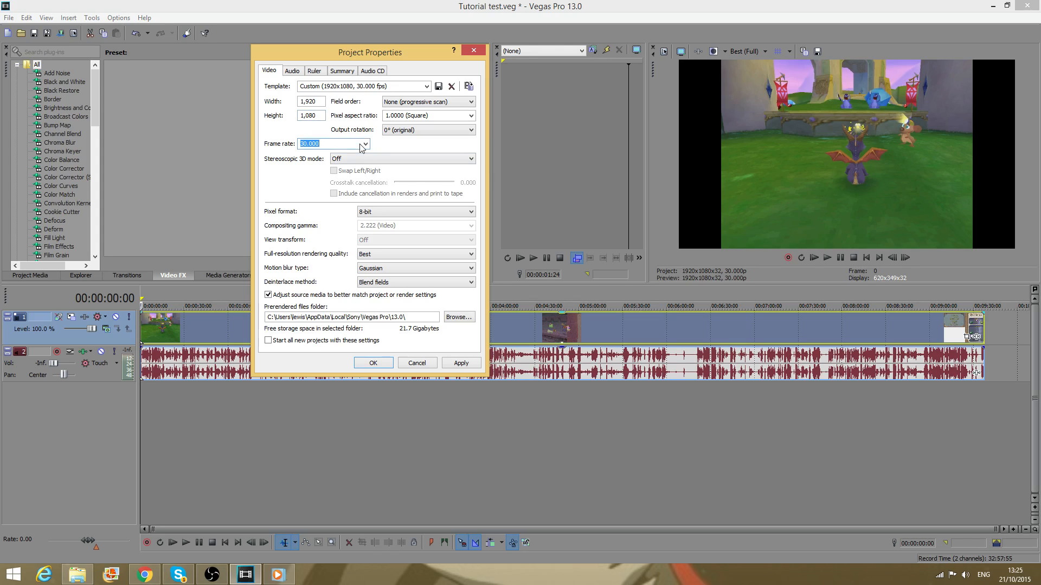
click(366, 144)
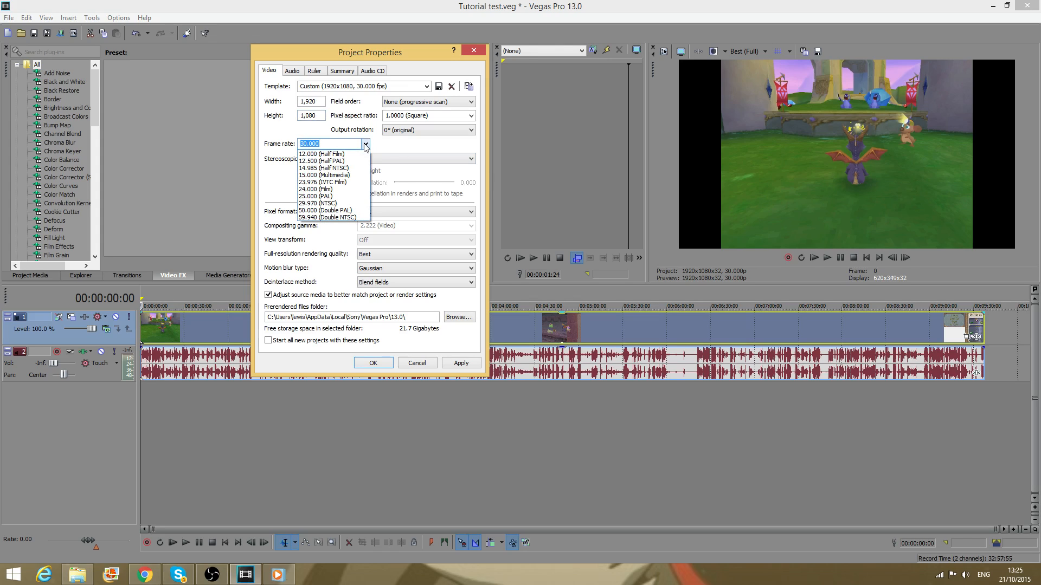
click(365, 145)
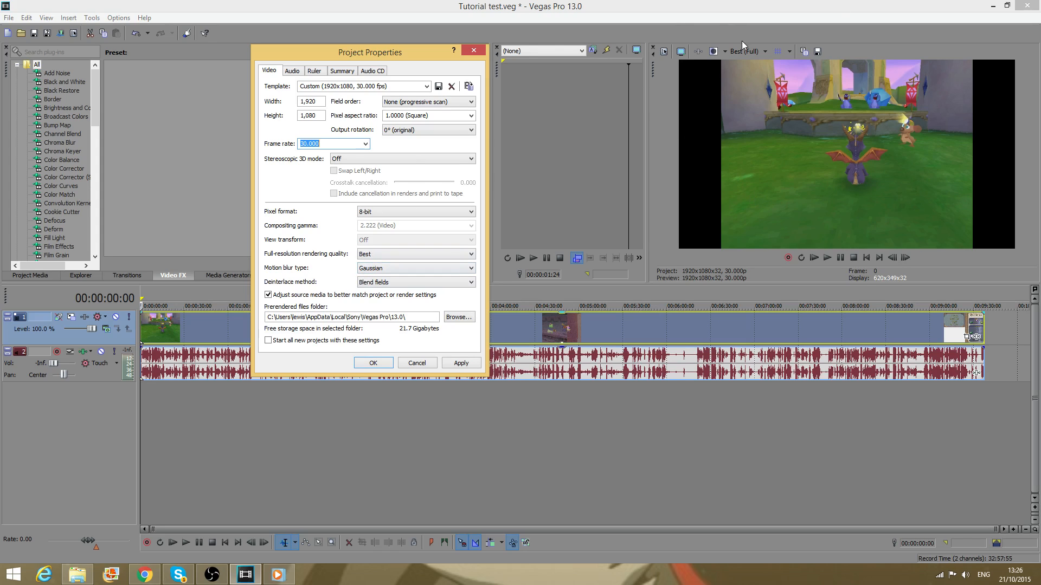
Step: Choose Best as the full-resolution rendering quality and accept the project properties
click(471, 254)
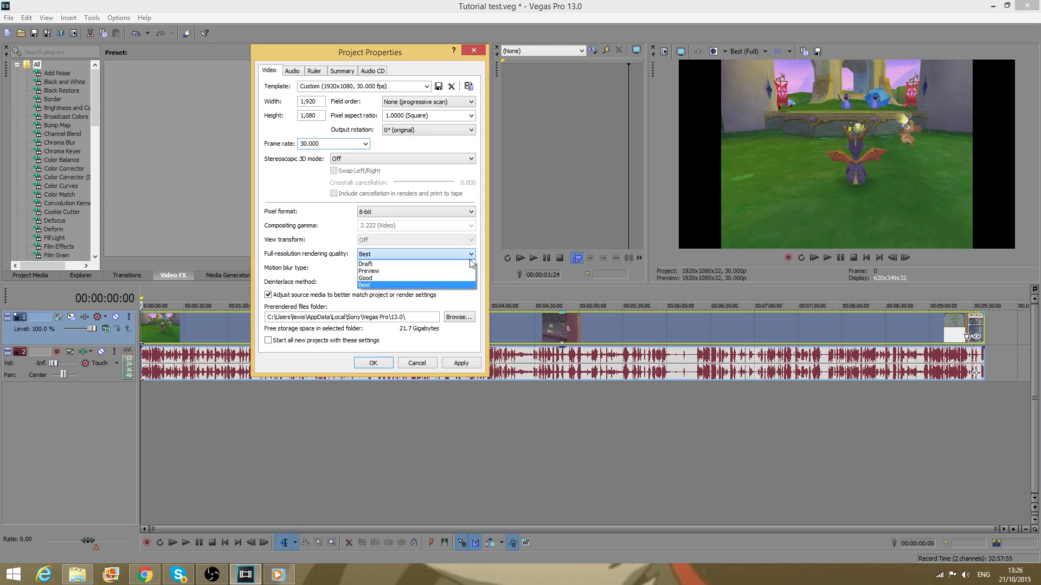
click(421, 284)
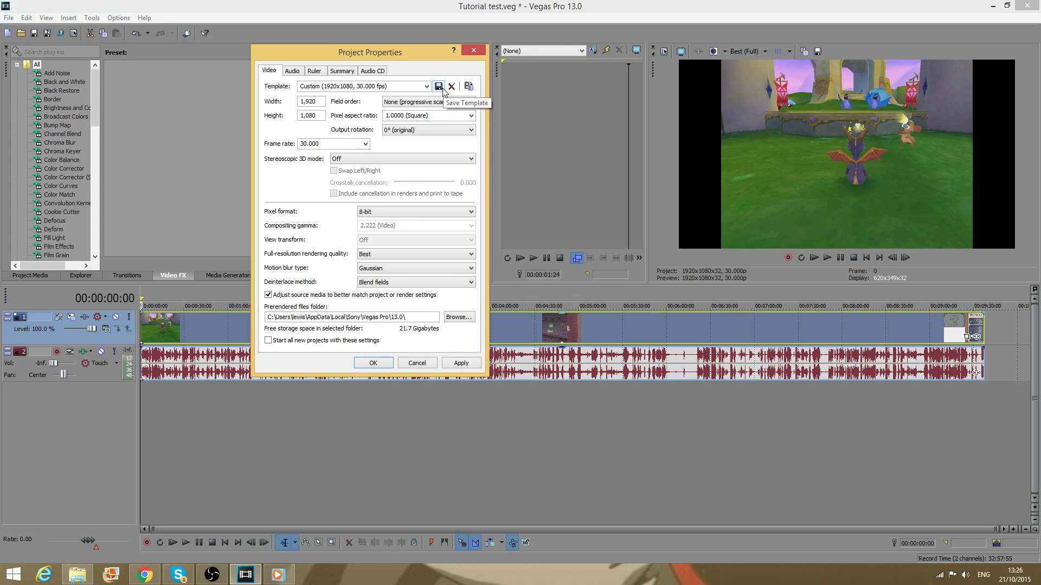
click(374, 367)
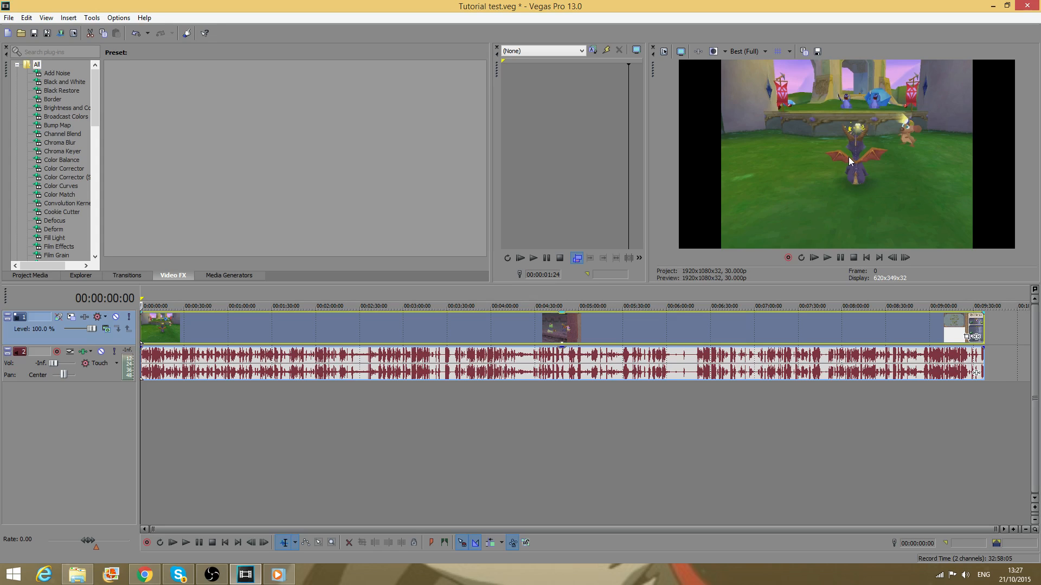
Step: Switch the video preview quality to Draft (Auto)
click(753, 47)
click(753, 47)
click(757, 49)
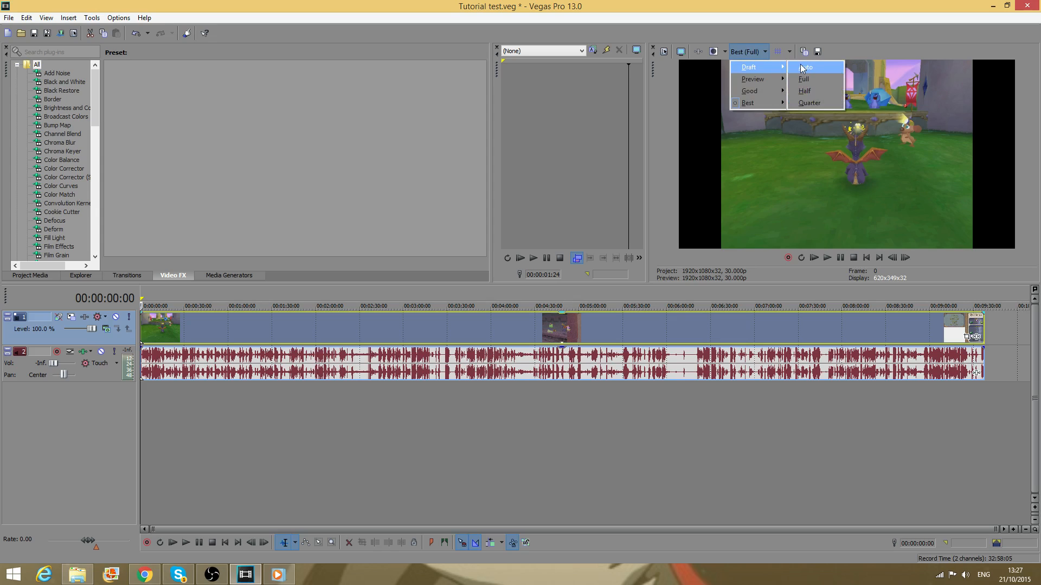
click(801, 65)
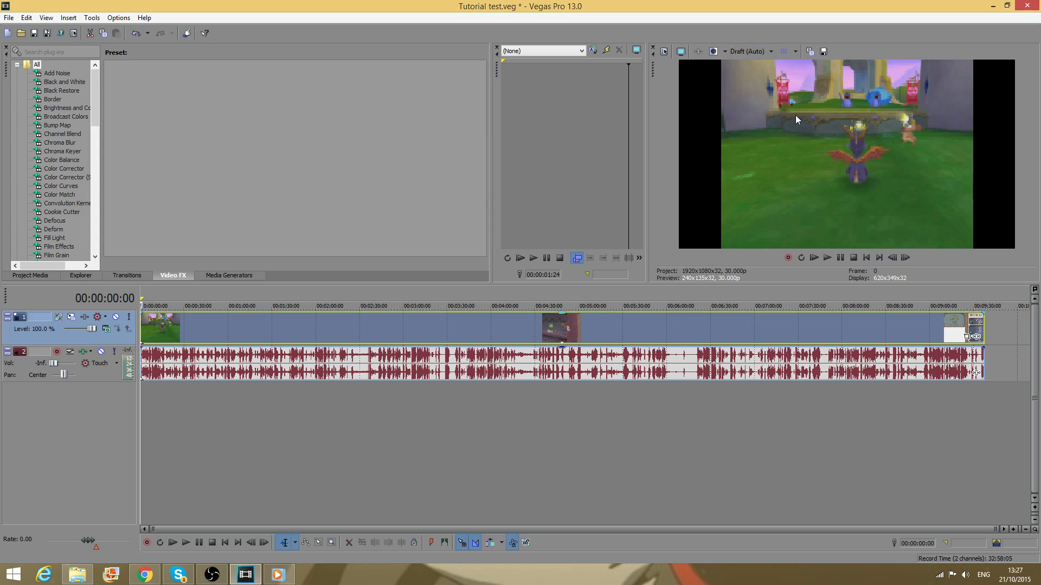
Step: Try the video preview at Preview (Auto) quality and at Good (Auto) quality
click(760, 55)
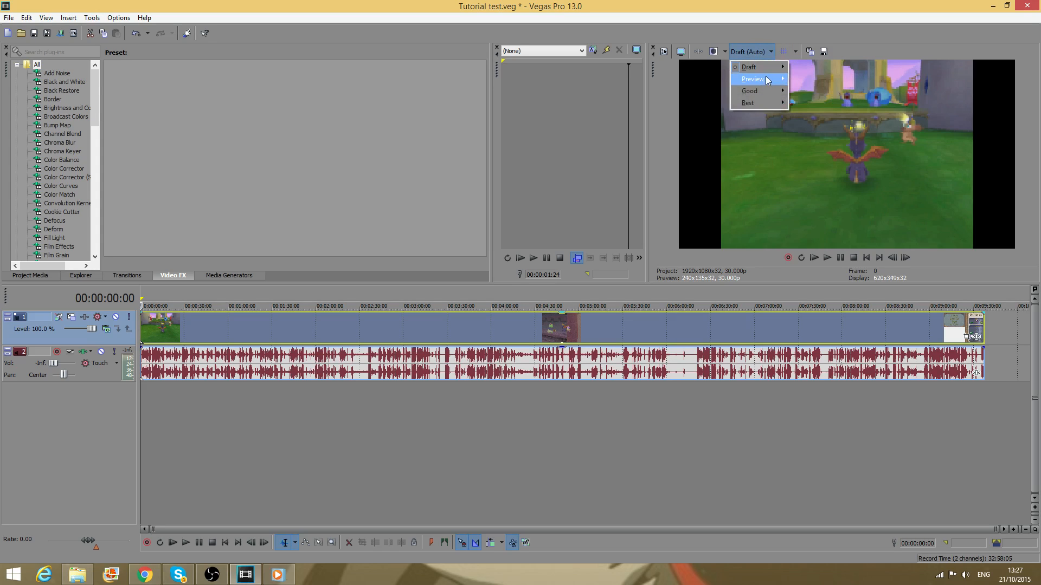
mouse_move(765, 79)
click(802, 79)
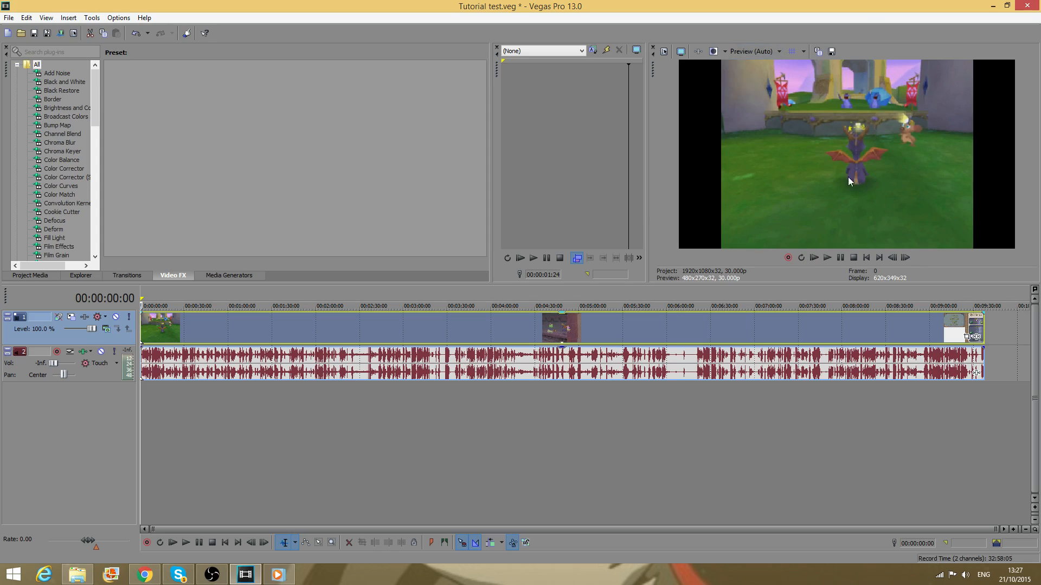
click(754, 53)
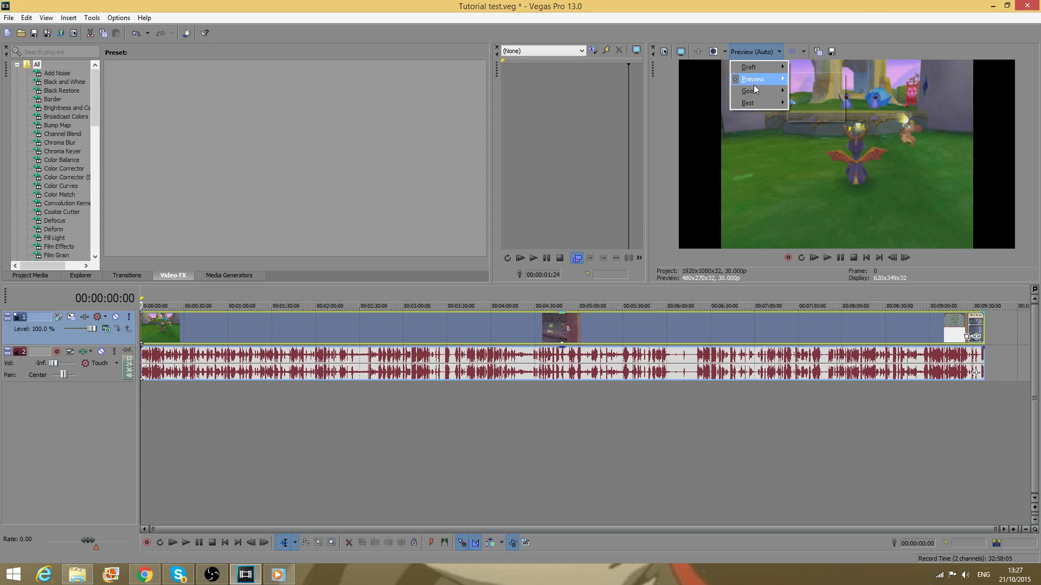
click(811, 91)
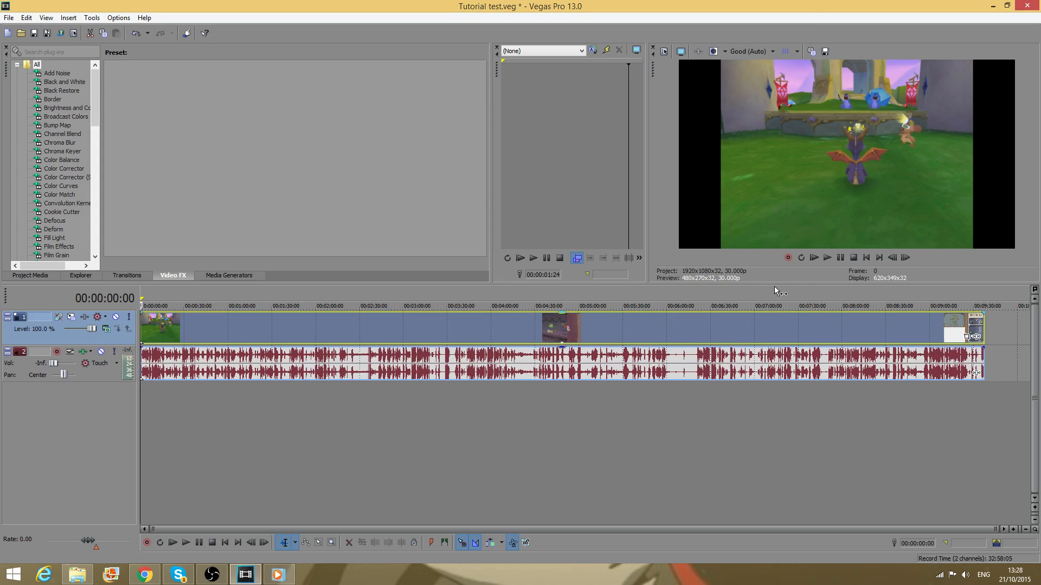
Step: Set the video preview quality to Best (Full)
click(737, 50)
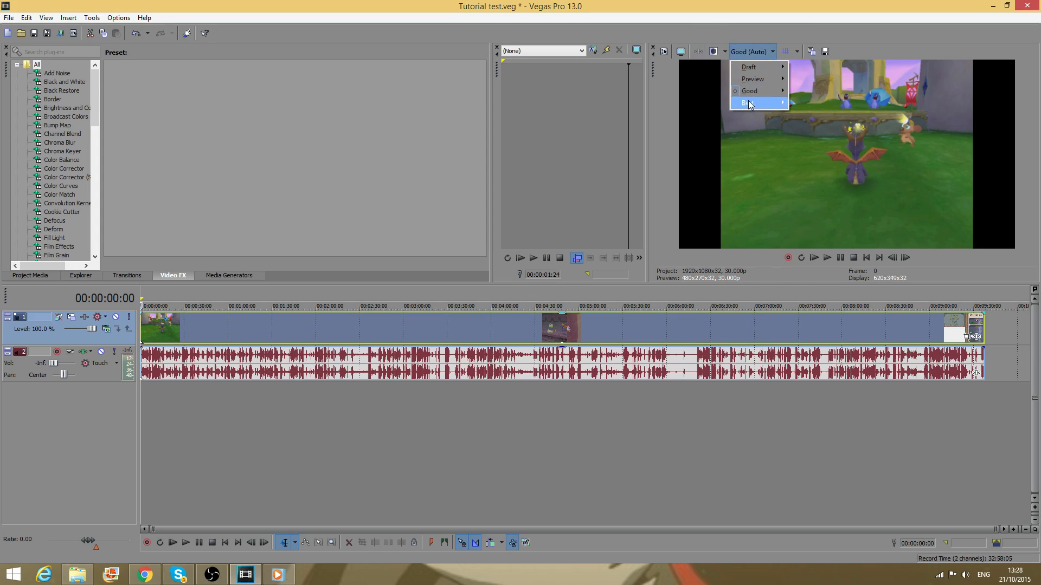
mouse_move(750, 105)
click(806, 114)
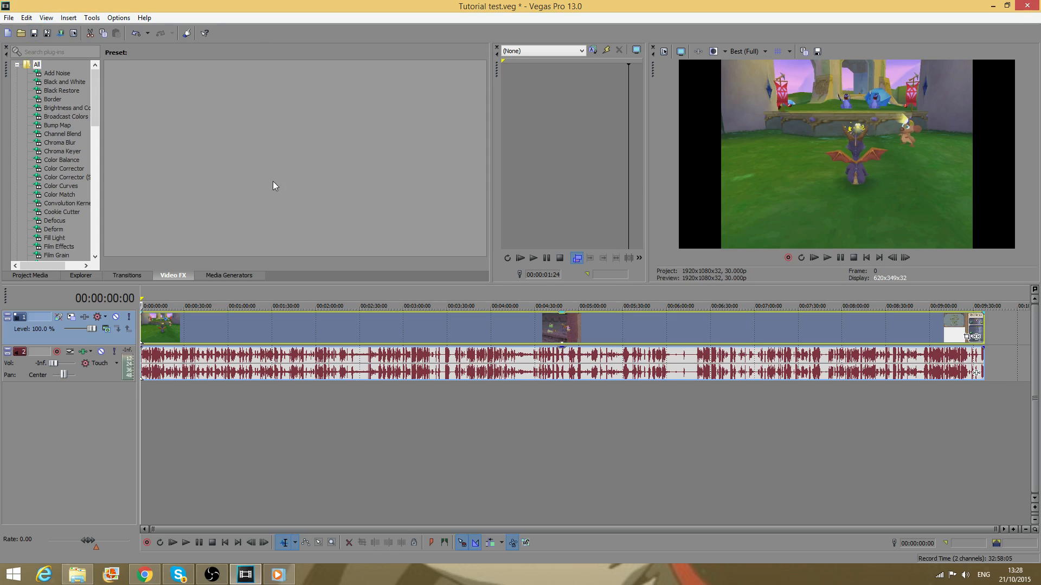
Step: Open the Render As settings and select the Internet 1920x1080-30p template under Sony AVC/MVC
click(9, 18)
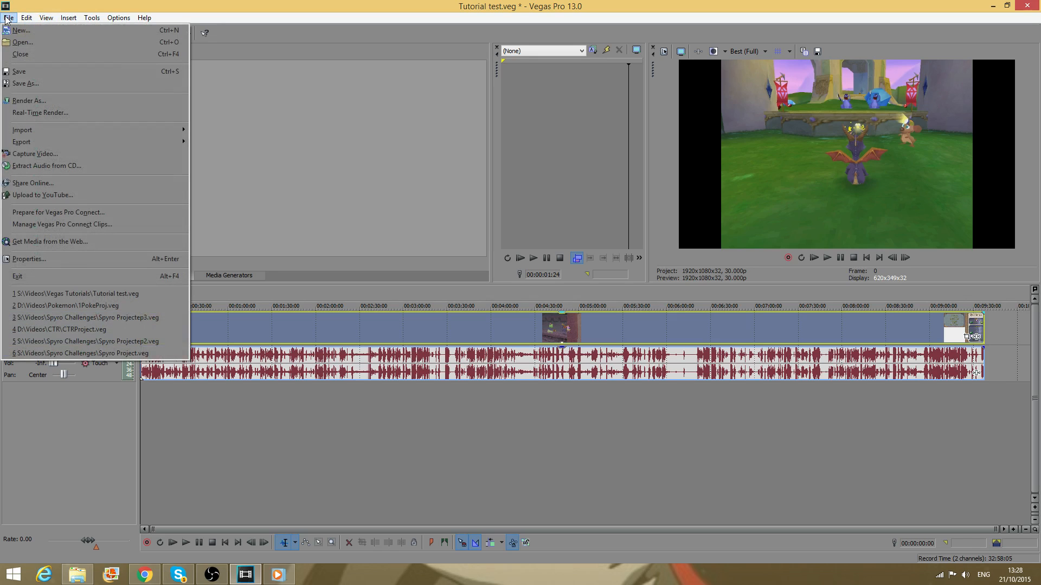
click(29, 101)
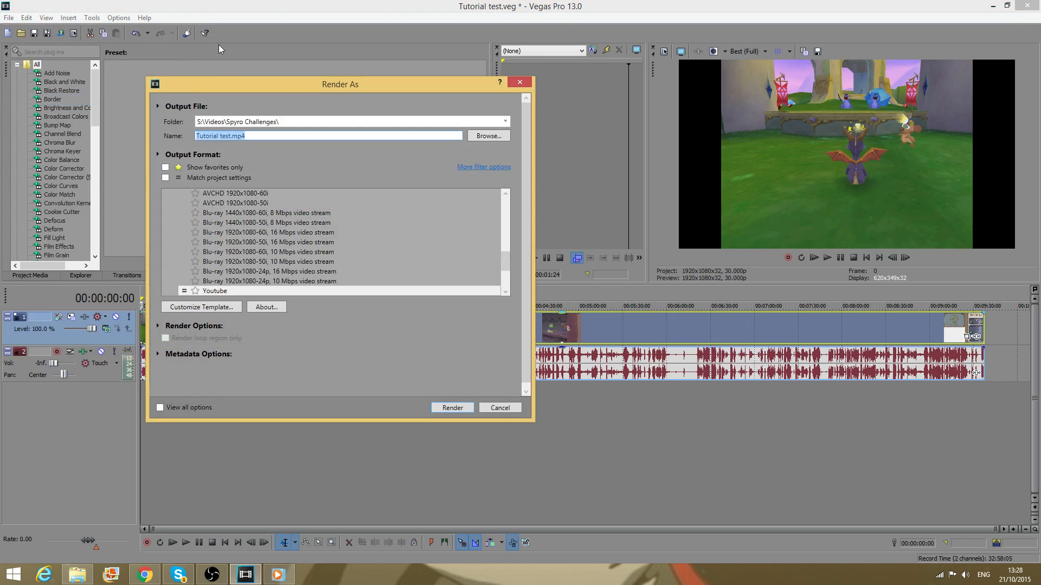
drag(217, 88, 232, 64)
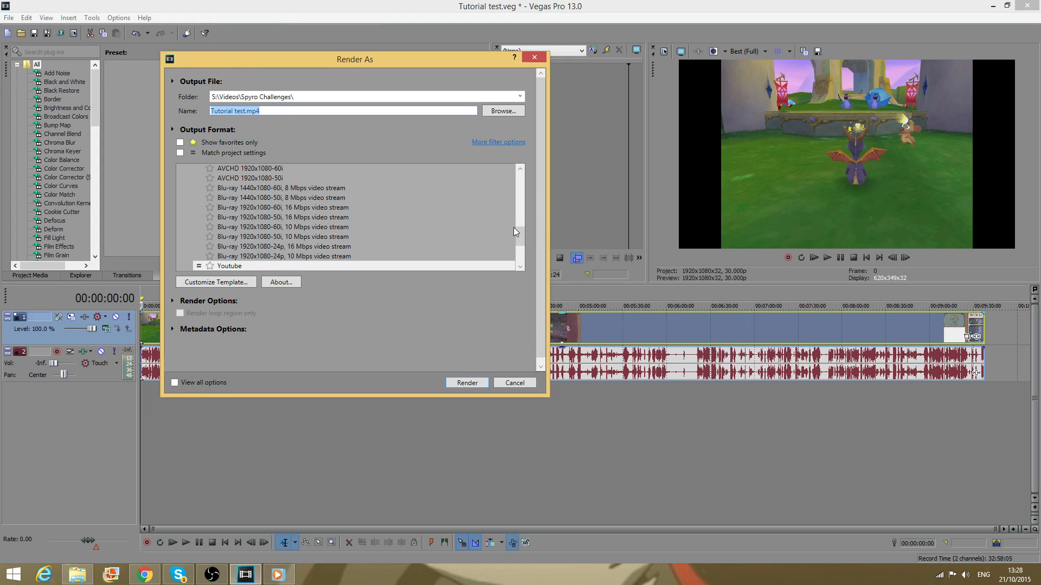
drag(518, 239, 522, 197)
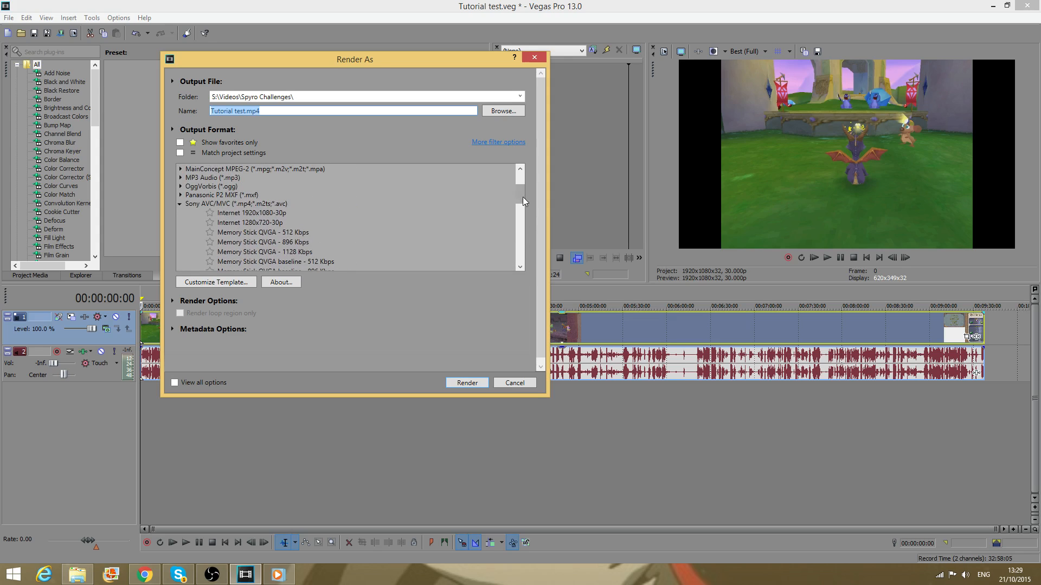
click(281, 213)
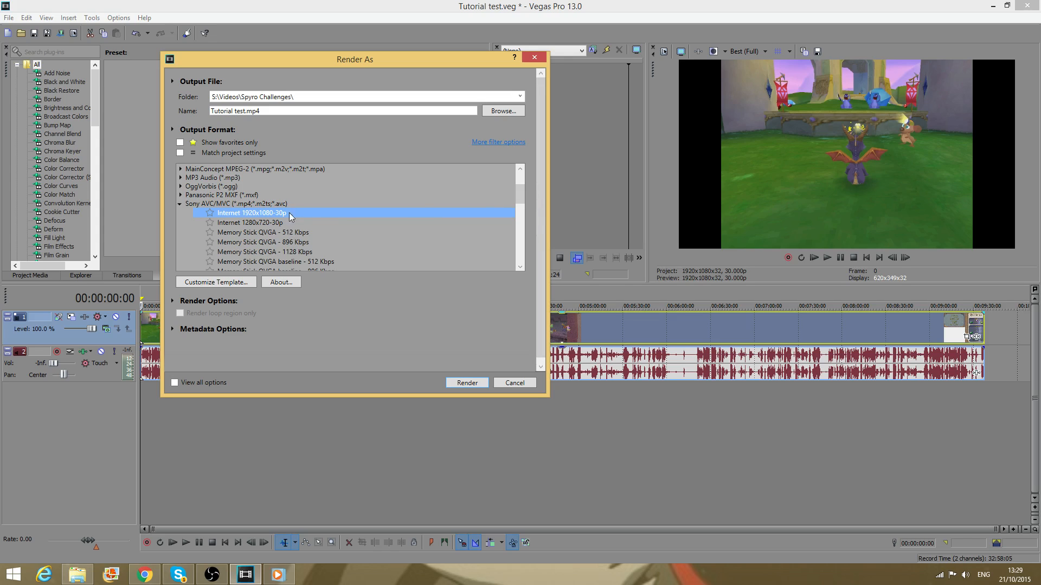
Step: Select the Youtube template under Sony AVC/MVC and open its custom settings
drag(518, 195, 521, 242)
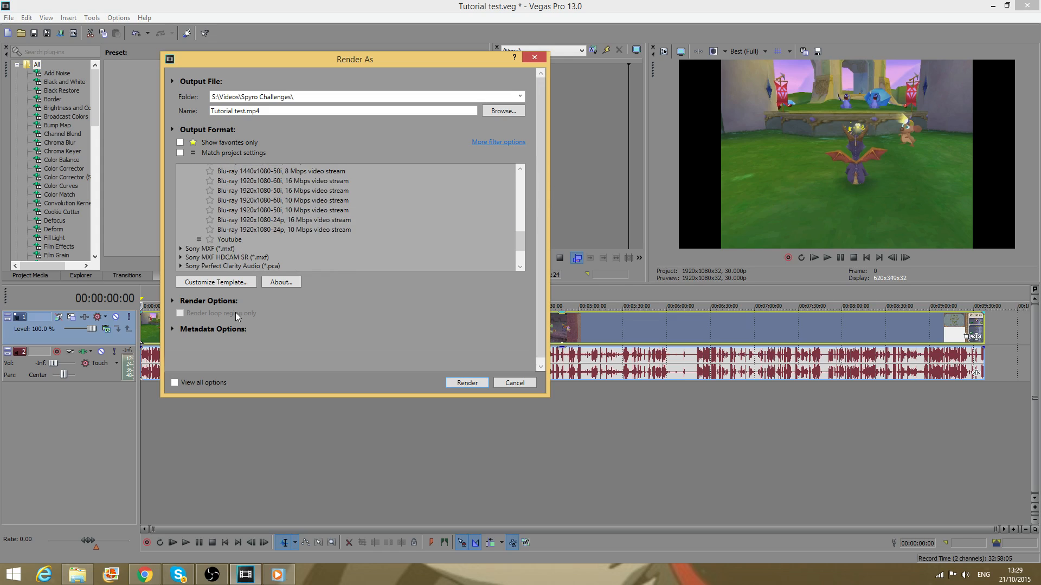
click(232, 239)
click(227, 282)
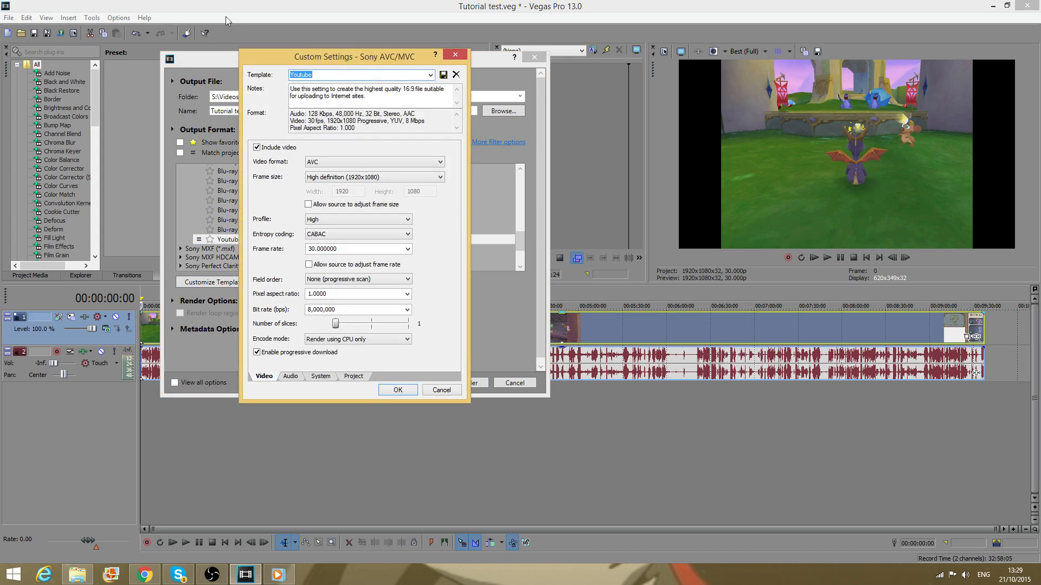
Step: Try video bit rates of 1,000,000, 5,000,000, 10,000,000 and 32,000,000 bps for the Youtube template, ending at 8,000,000 bps
click(329, 77)
double_click(327, 309)
key(Left)
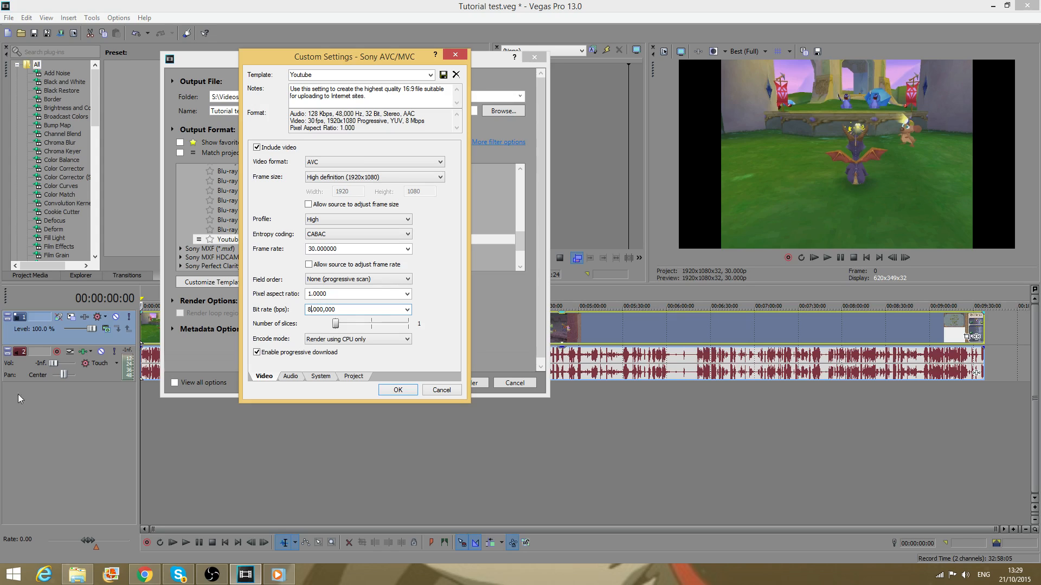
key(BackSpace)
text(1)
key(BackSpace)
text(5)
key(BackSpace)
text(8)
key(BackSpace)
text(10)
key(BackSpace)
key(BackSpace)
text(32)
key(BackSpace)
key(BackSpace)
text(8)
click(313, 310)
Step: Review the encode modes and choose Render using CPU only
click(392, 340)
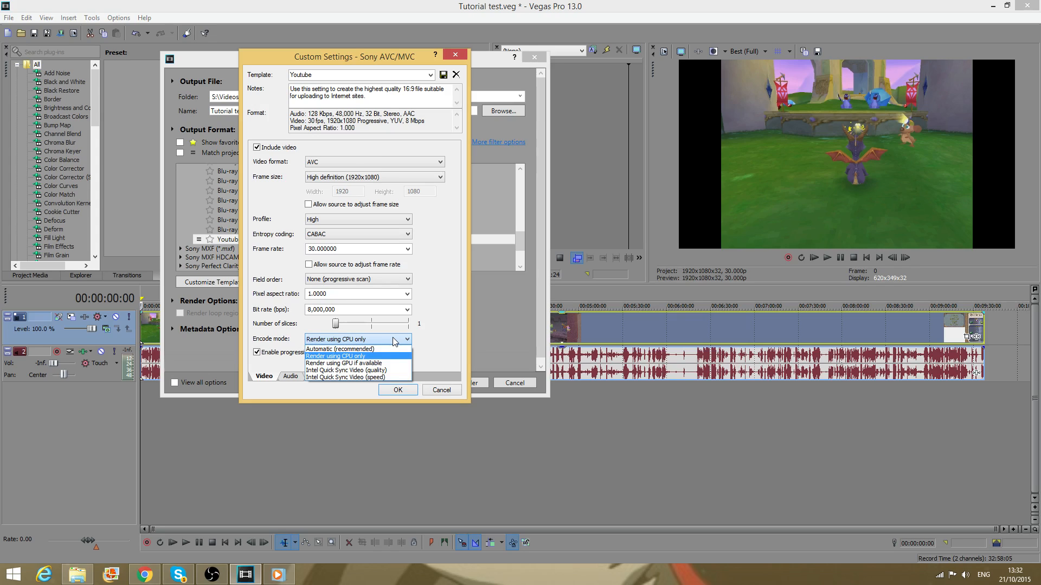
click(359, 357)
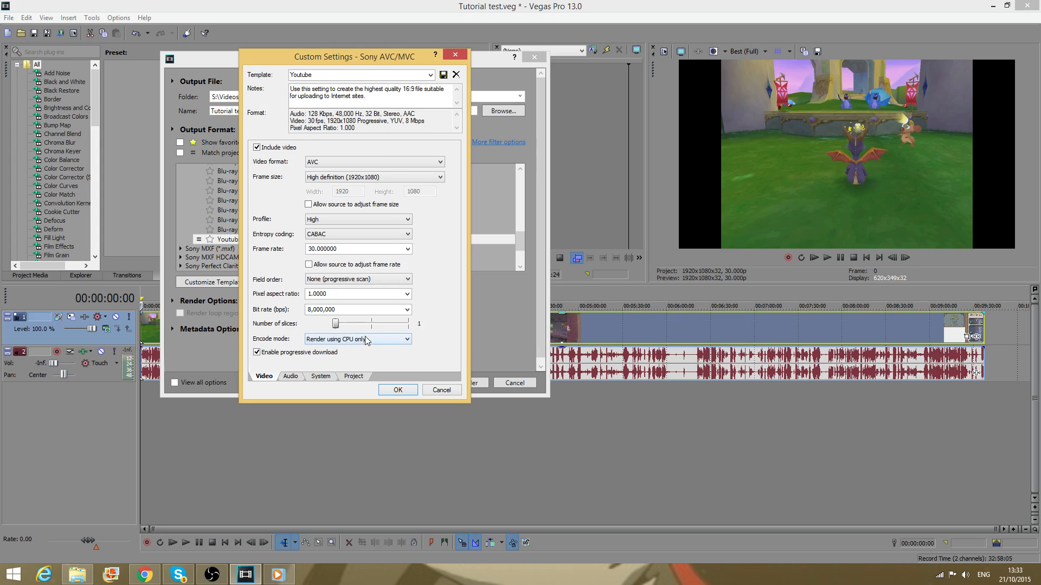
click(366, 340)
click(389, 360)
Step: Choose an audio sample rate of 48,000 Hz, accept the custom settings and leave Render As without rendering
click(290, 376)
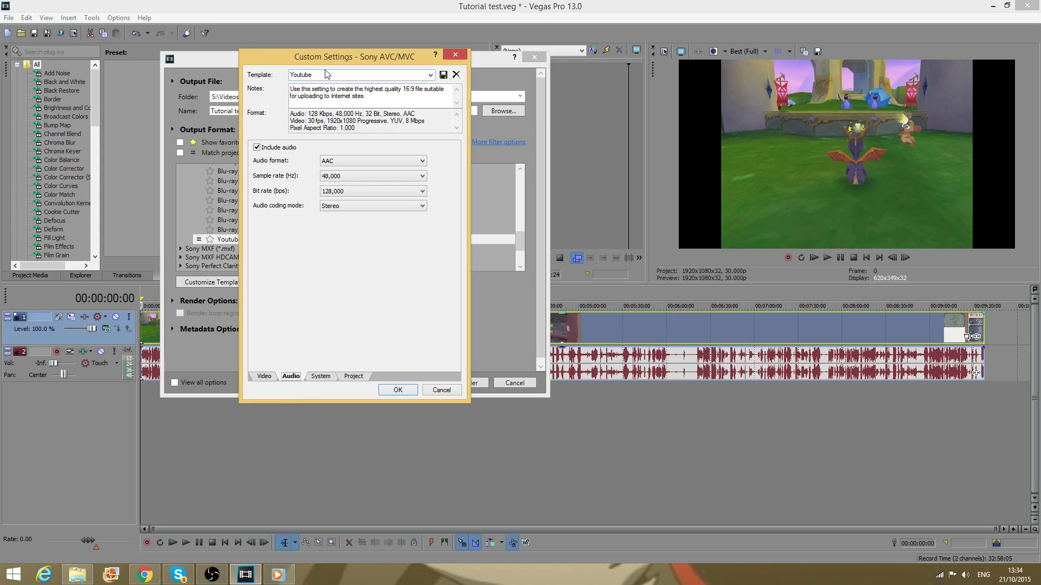
click(417, 178)
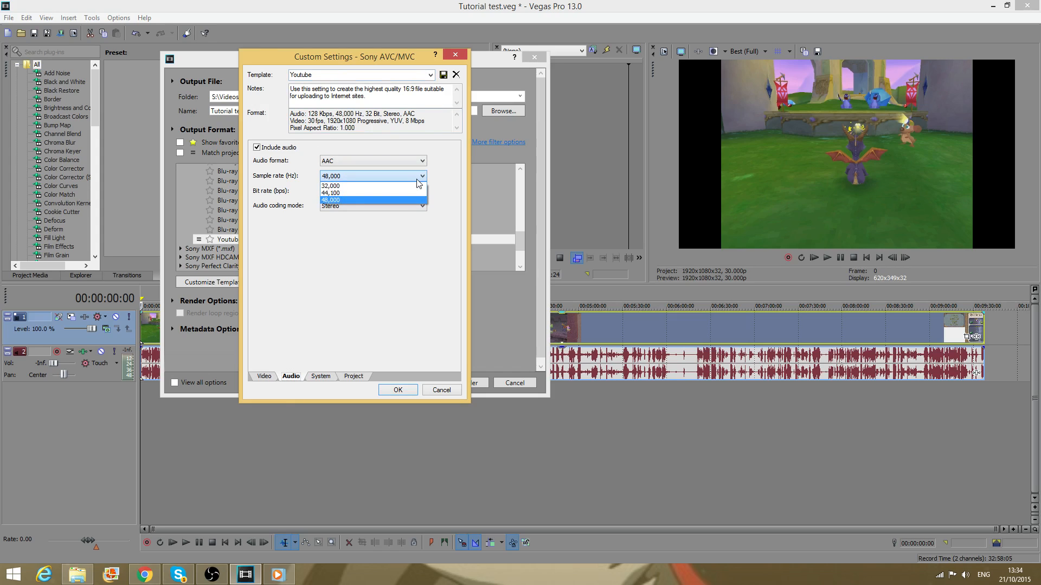
click(417, 180)
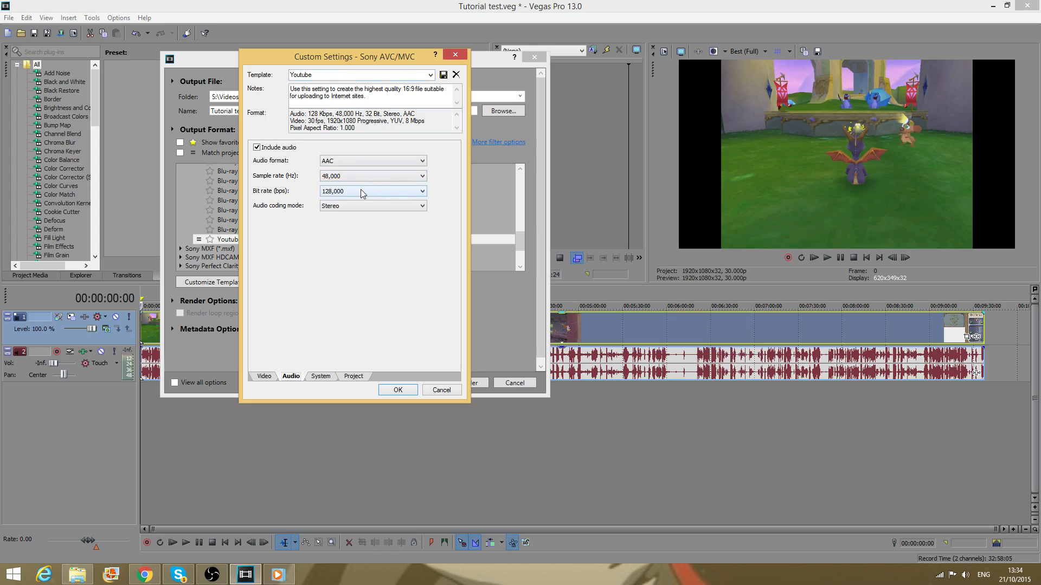
click(387, 180)
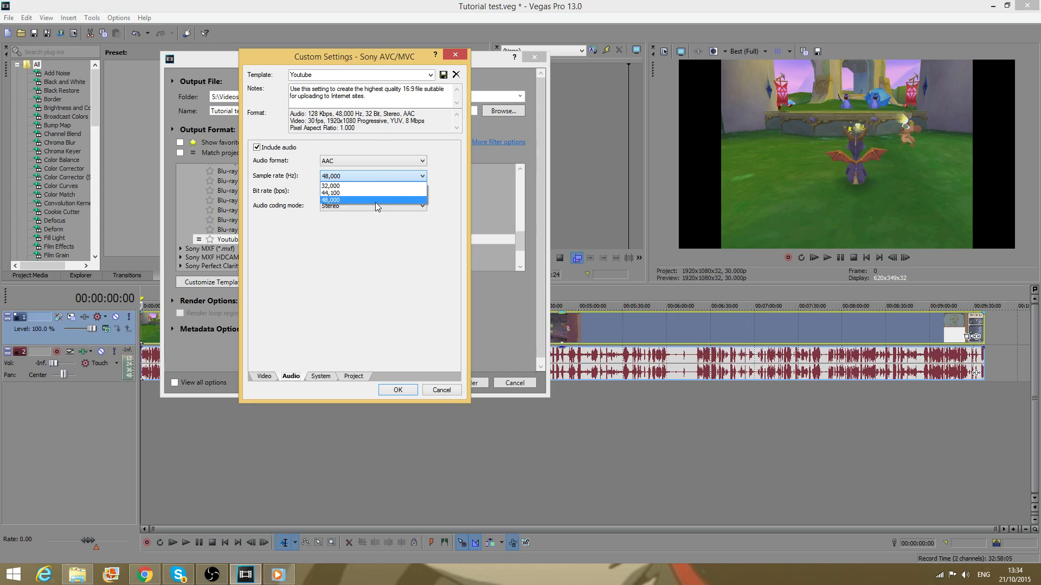
click(376, 201)
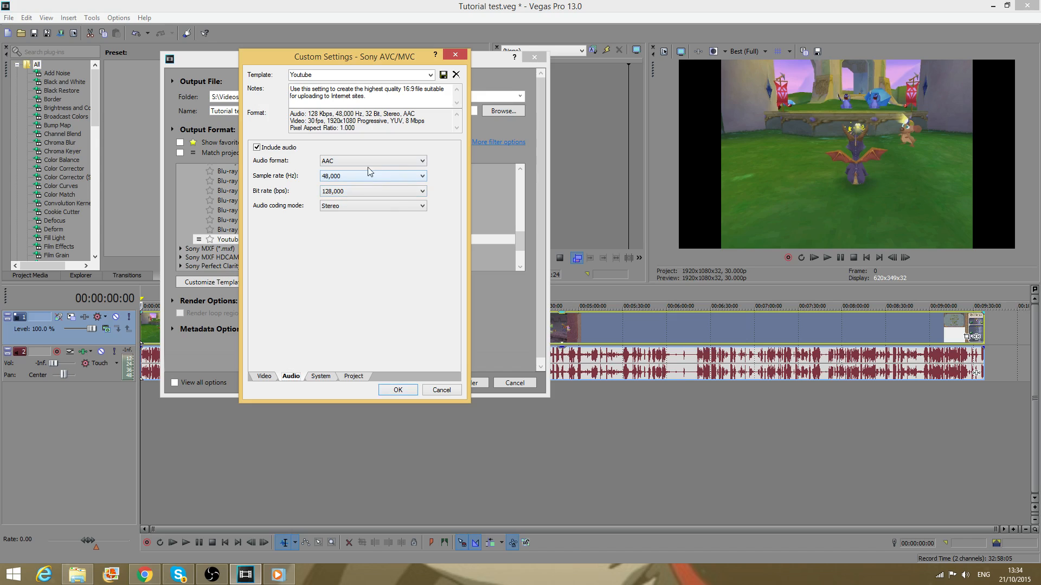
click(398, 388)
click(505, 383)
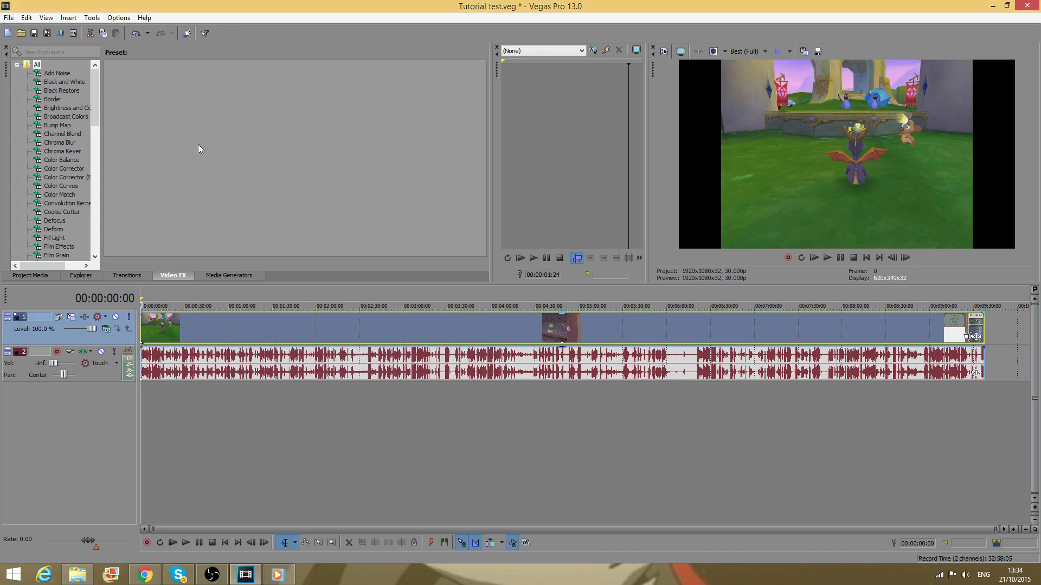
Step: Review the sample rate options in the project's audio properties, keep 48,000 Hz and accept the properties
click(74, 36)
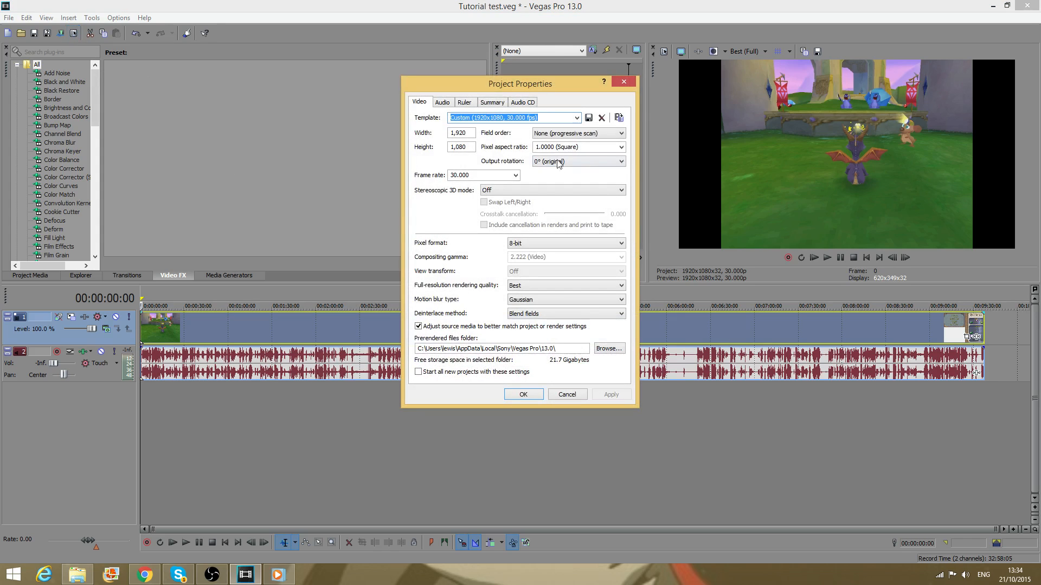
click(441, 103)
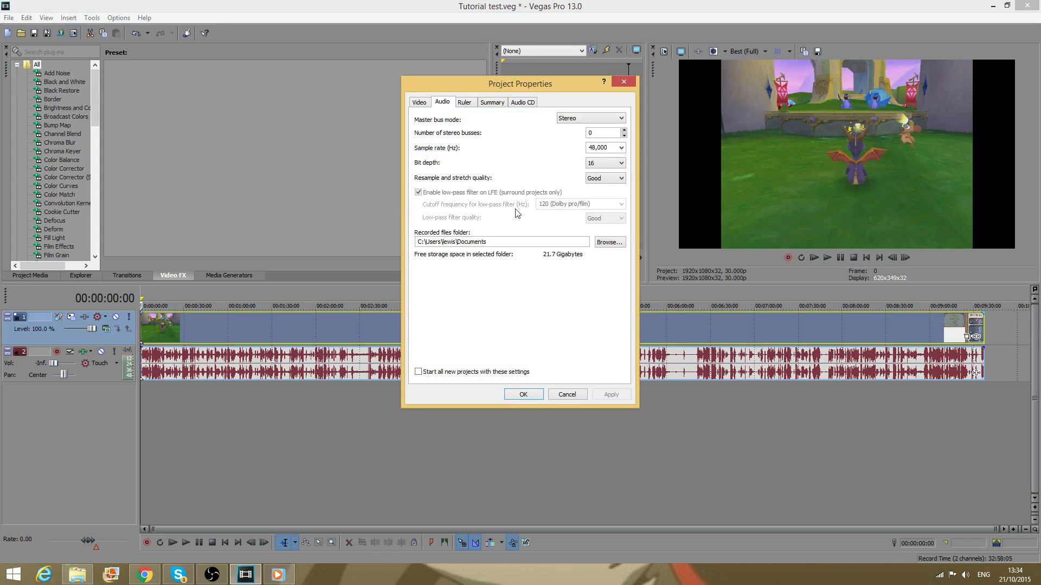
click(621, 148)
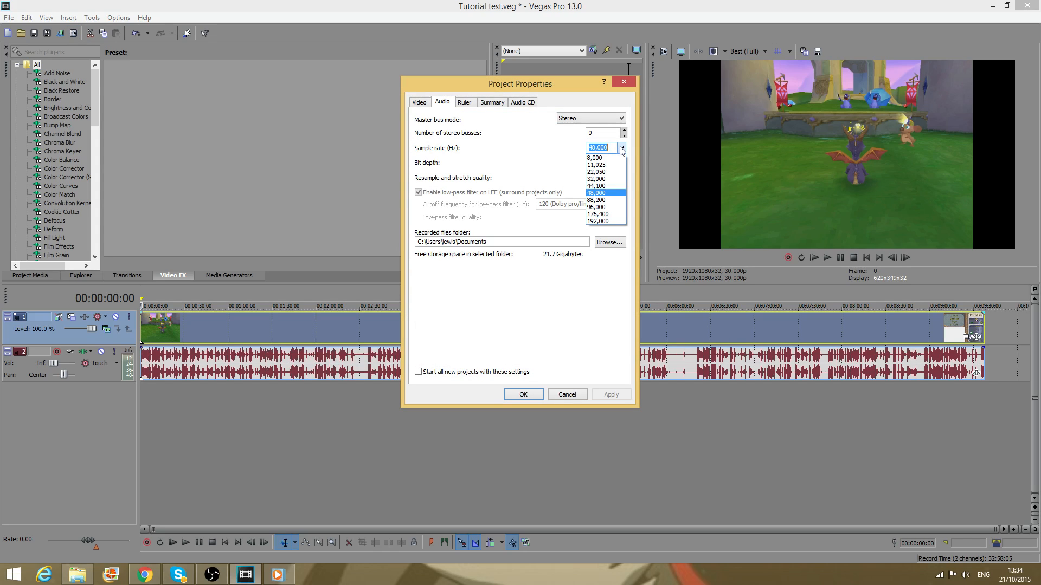
click(621, 148)
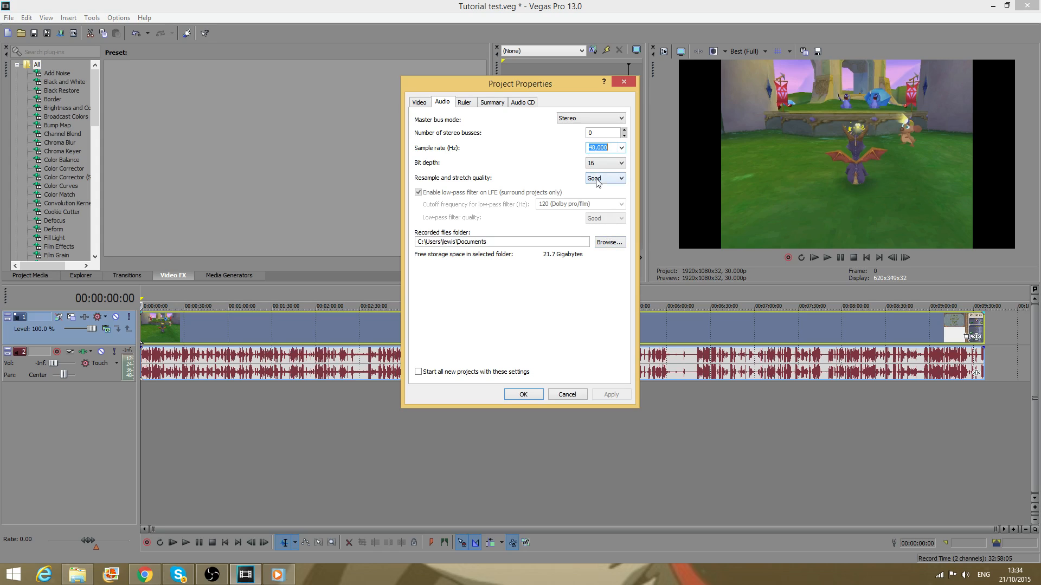
click(621, 149)
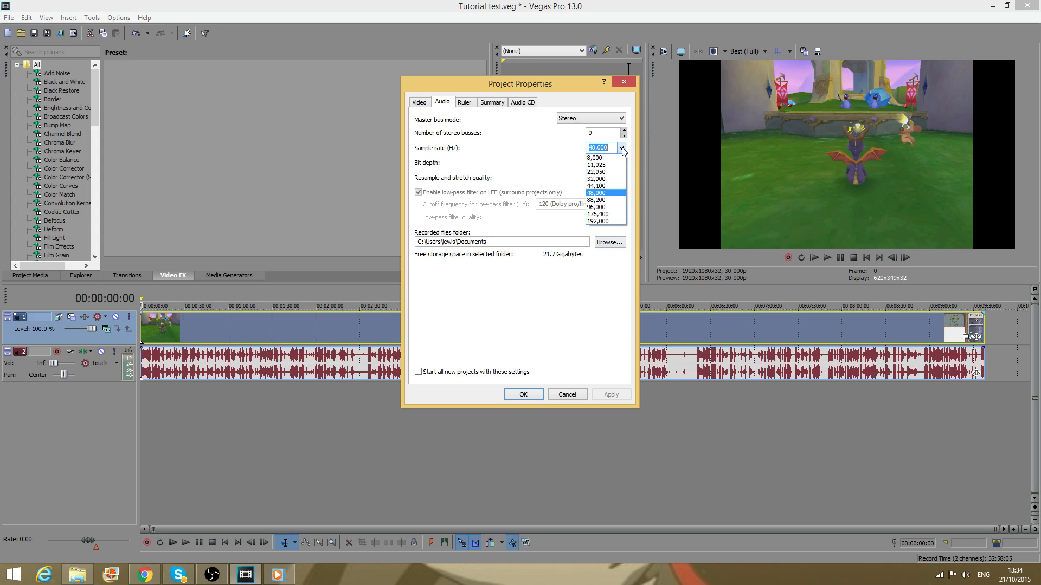
click(622, 149)
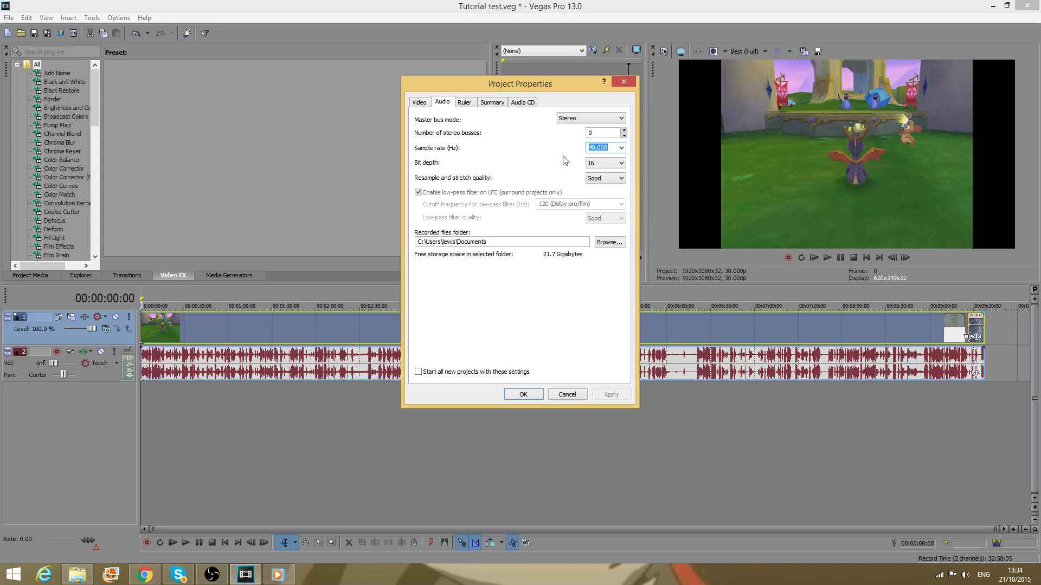
click(621, 148)
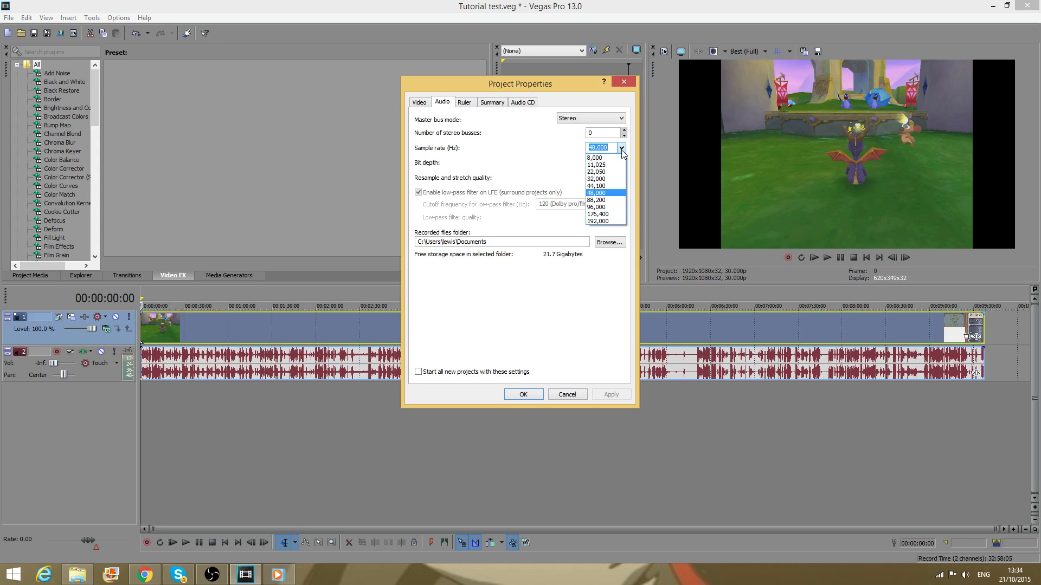
click(622, 150)
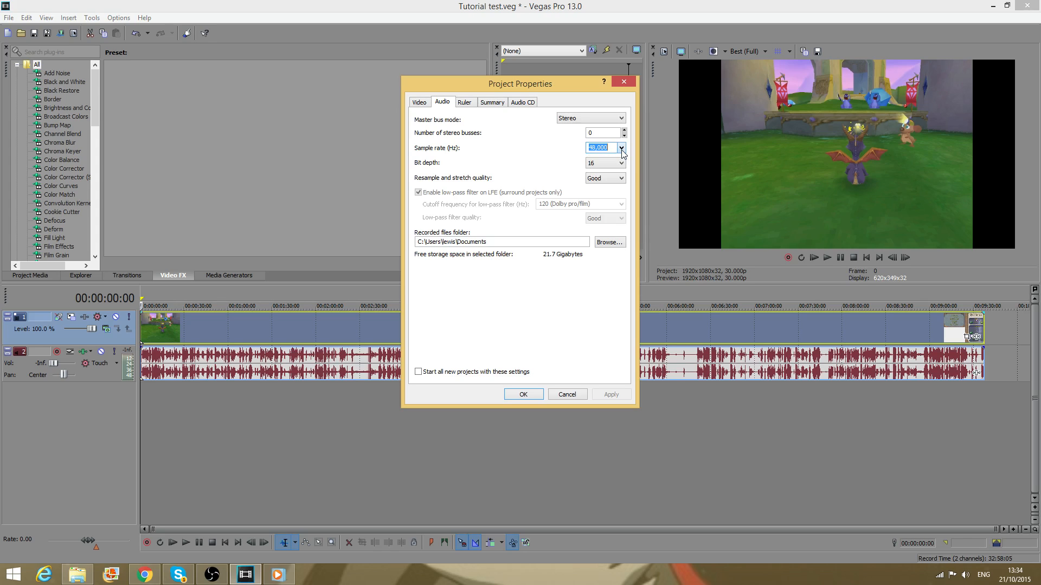
click(524, 395)
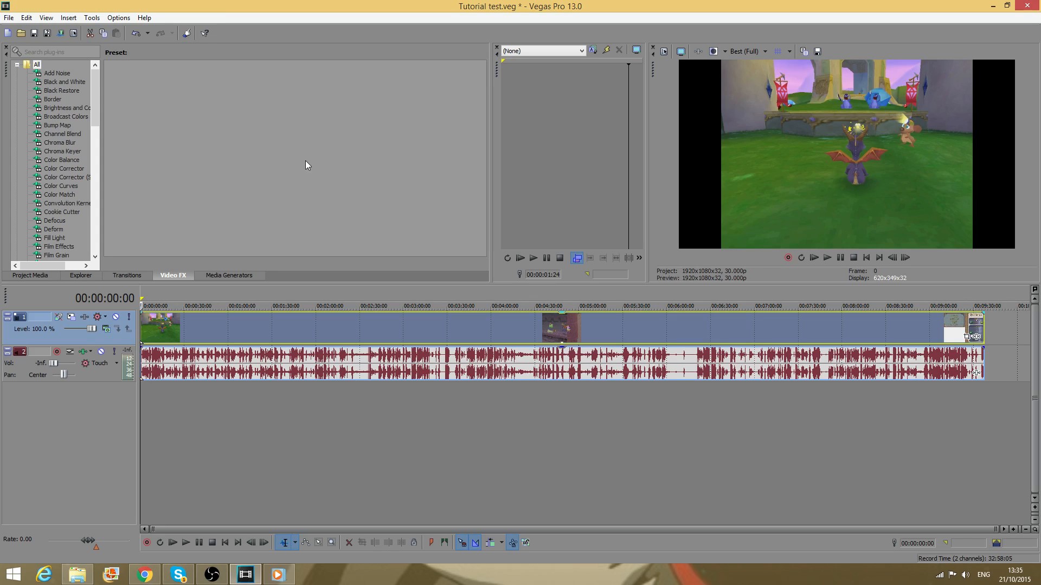
Step: Mark a time selection near the start of the timeline from about 00:00:04:01 to 00:00:15:00
scroll(186, 460, up, 3)
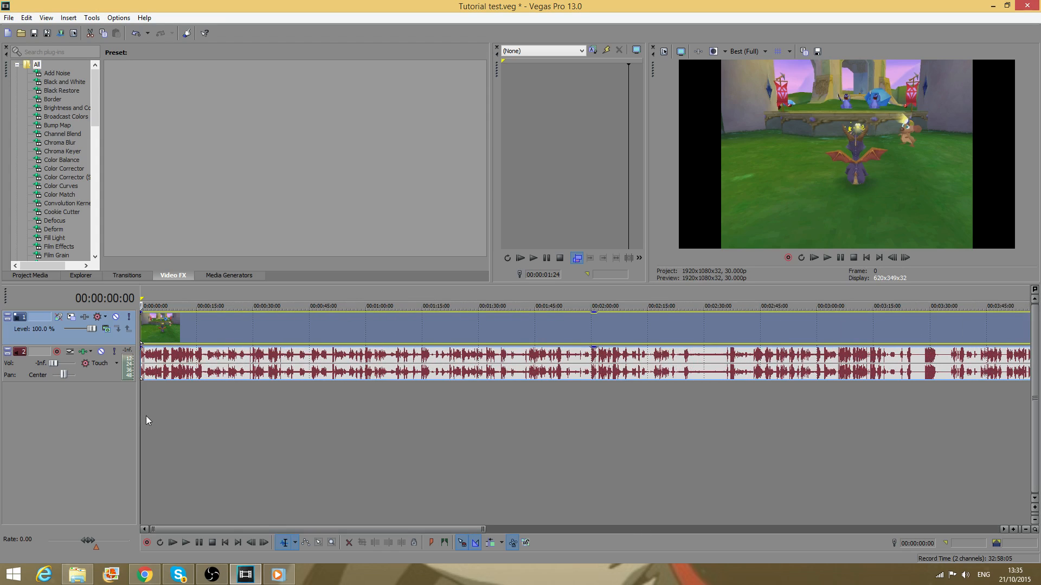
drag(141, 418, 181, 421)
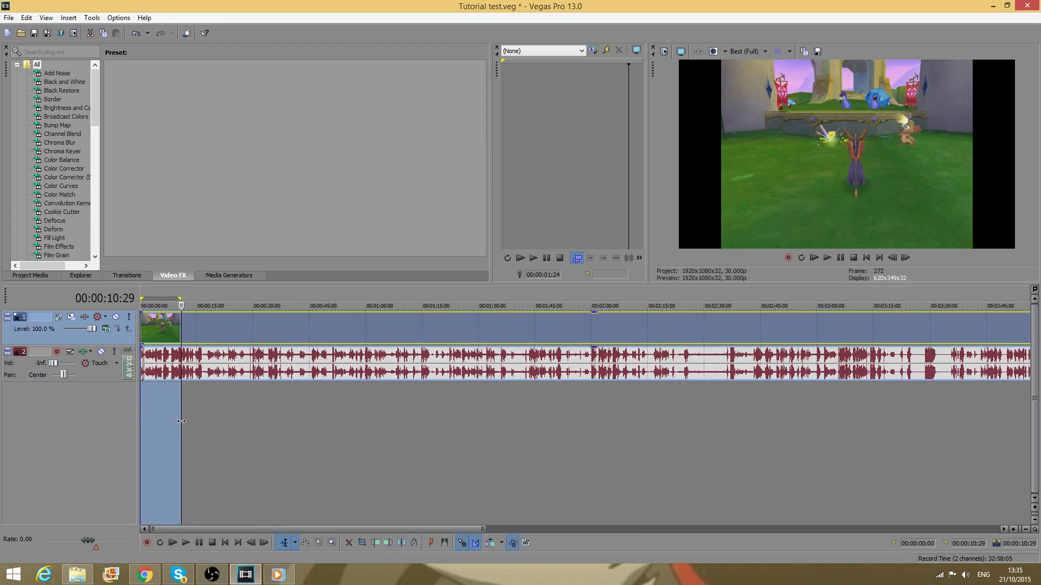
key(Home)
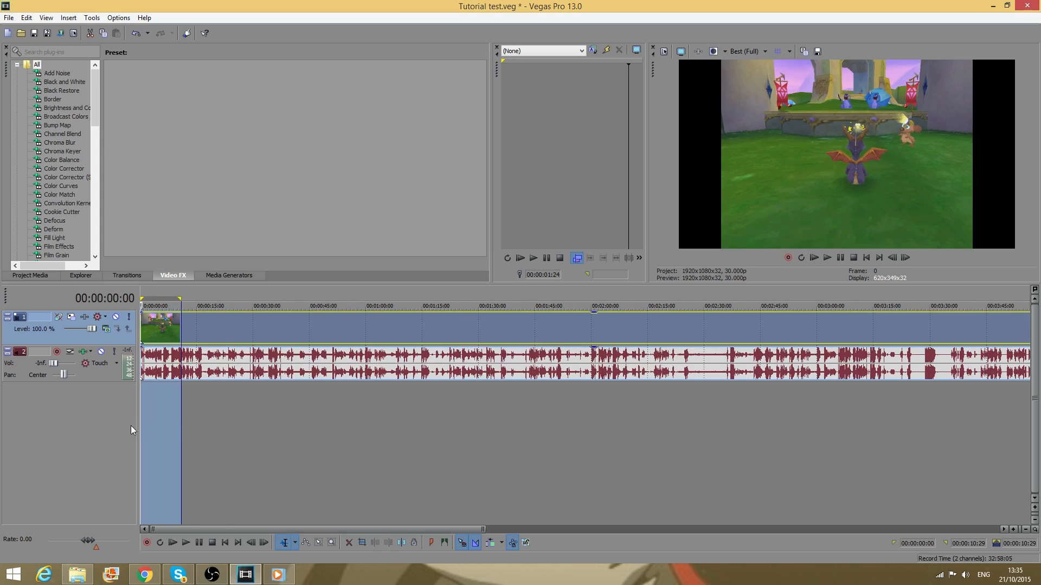
click(167, 421)
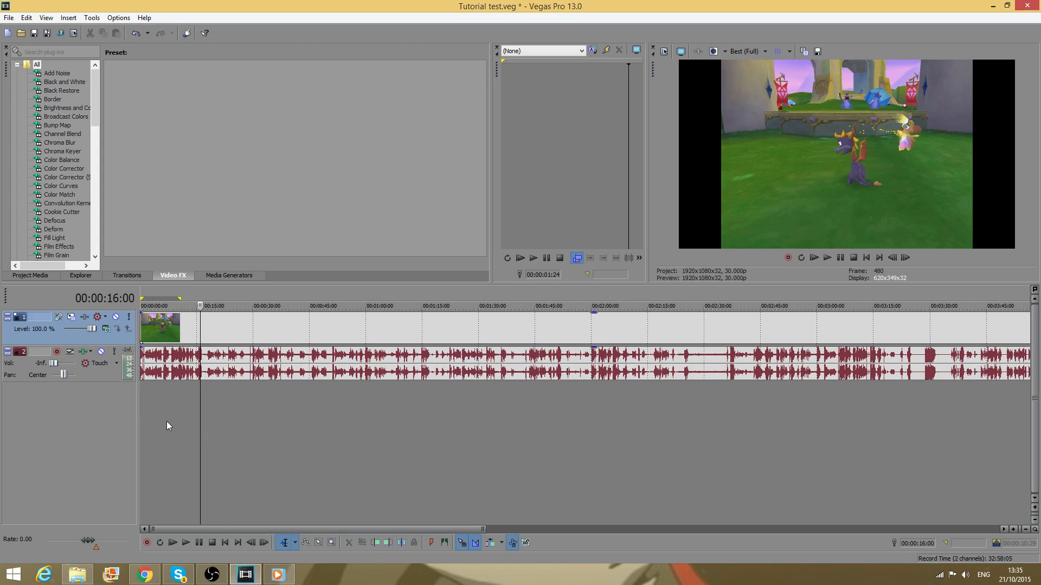
click(146, 420)
drag(156, 419, 196, 420)
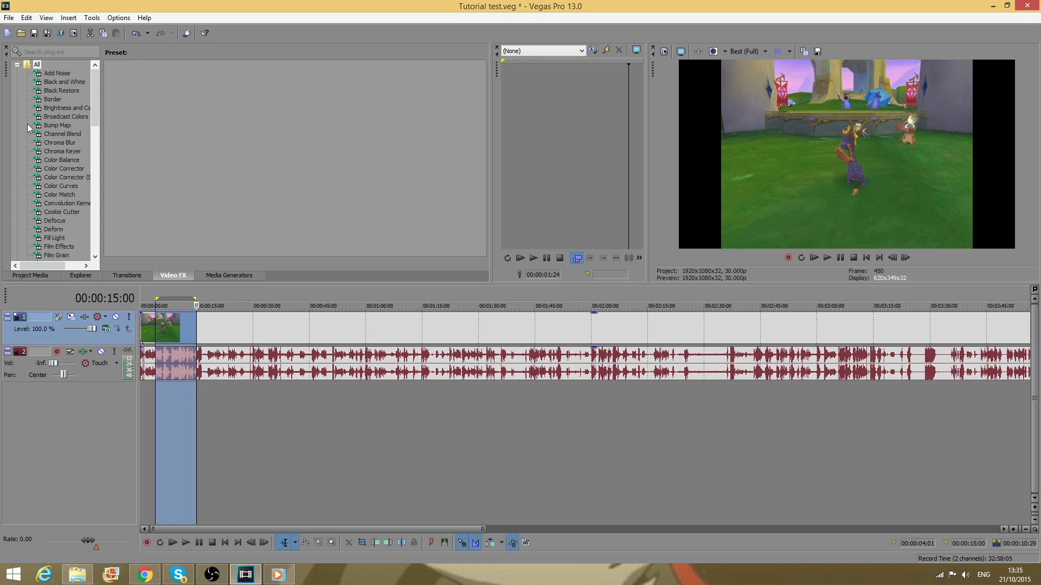
Step: Try turning off Render loop region only in Render As for the selected range, and leave without rendering
click(9, 17)
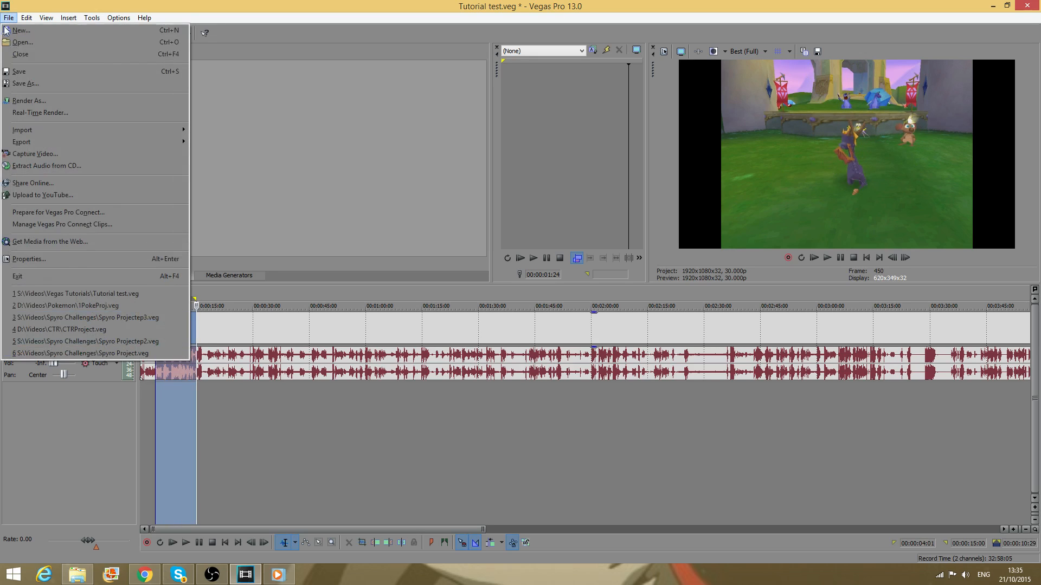
click(27, 96)
drag(244, 63, 480, 65)
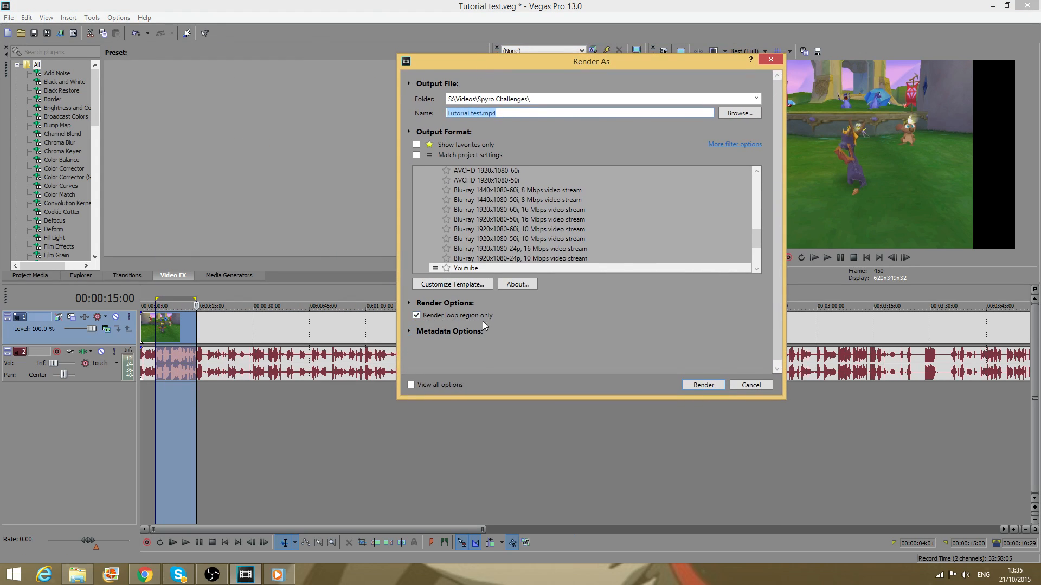
click(417, 316)
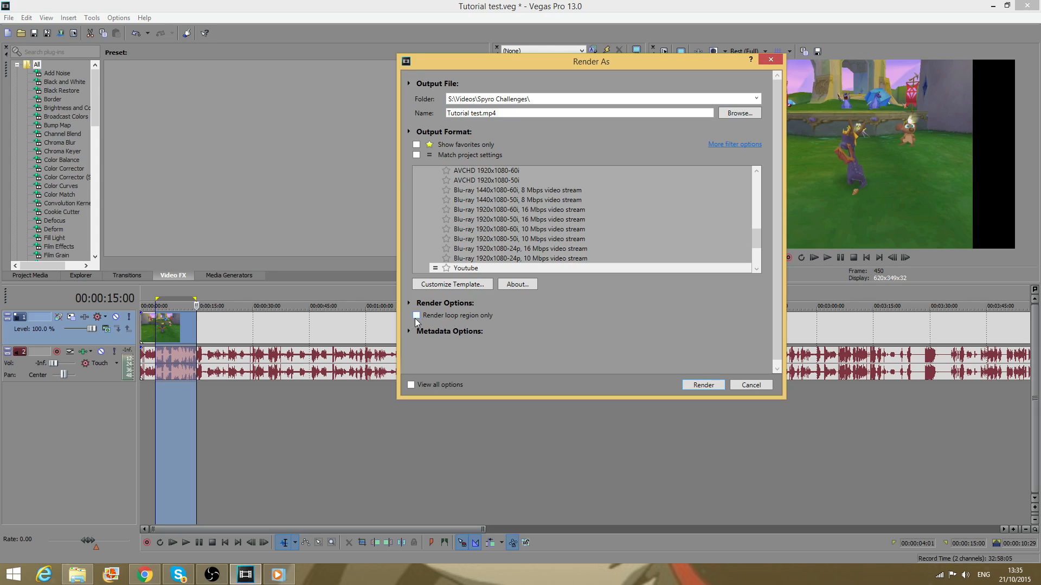
click(416, 316)
click(740, 389)
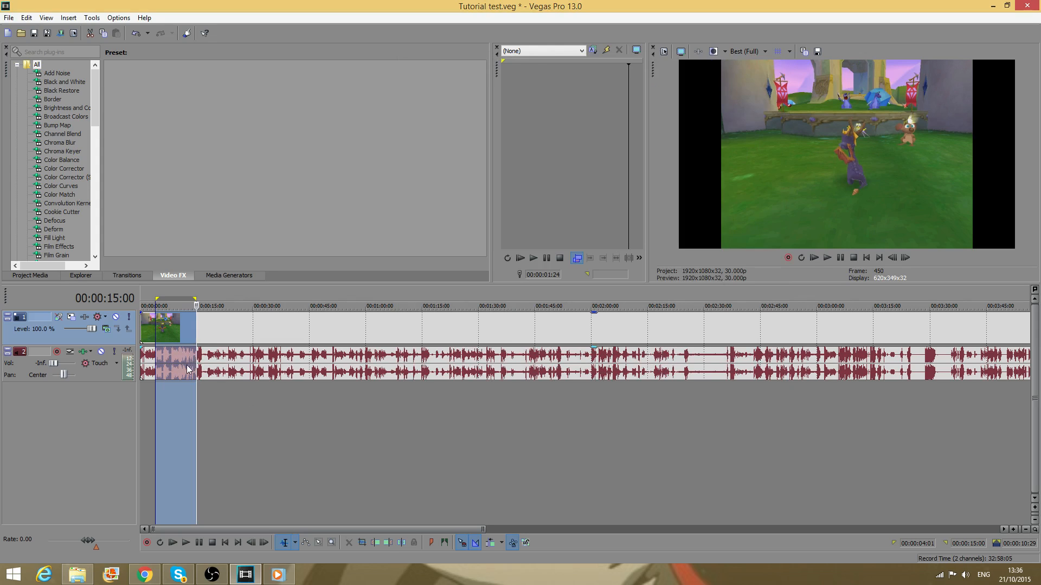
Step: Clear the time selection and place the timeline cursor at about 00:00:19:20
click(226, 414)
scroll(226, 416, down, 5)
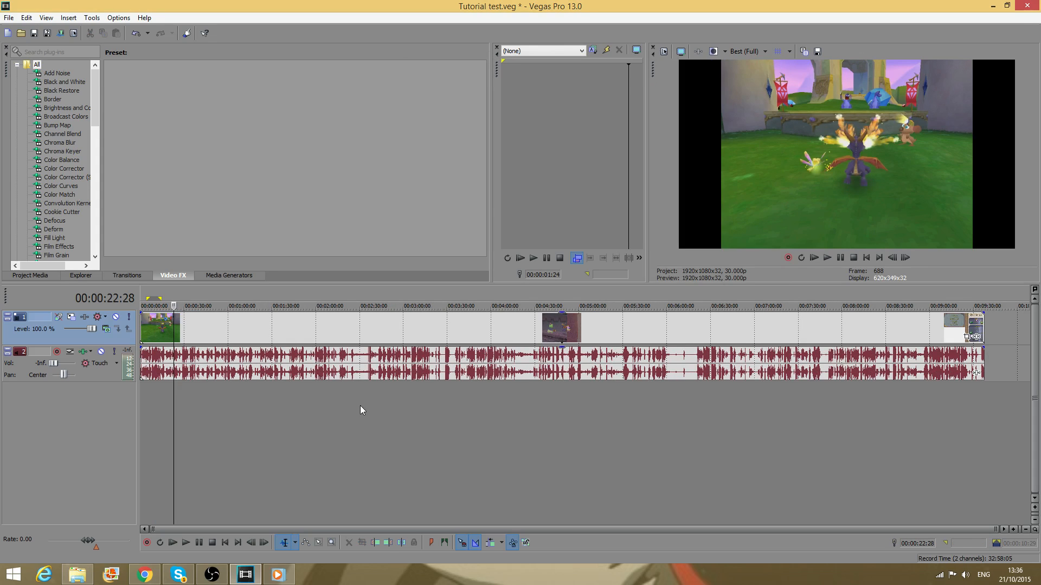
scroll(393, 385, up, 2)
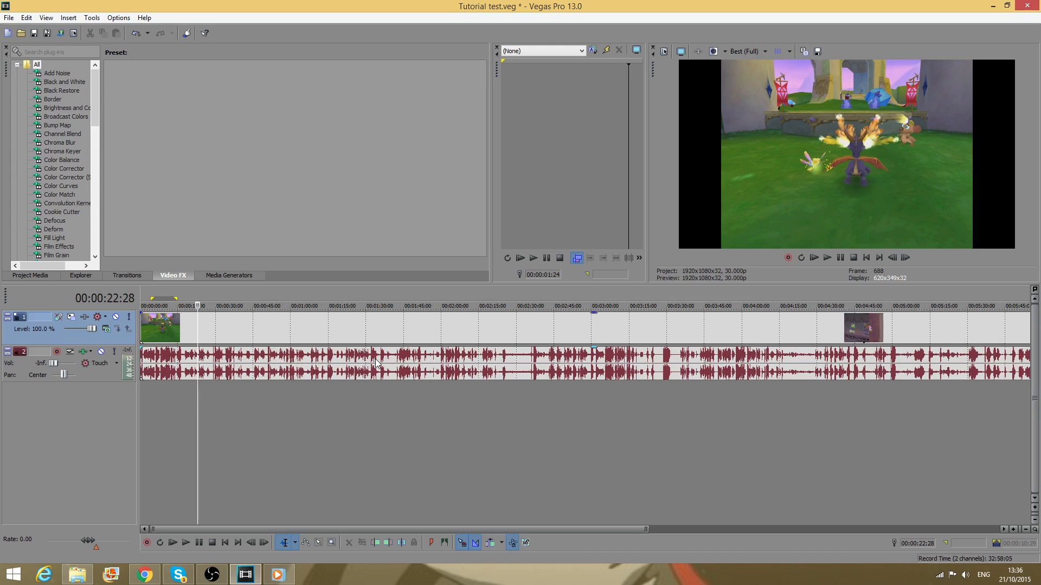
click(274, 394)
click(189, 411)
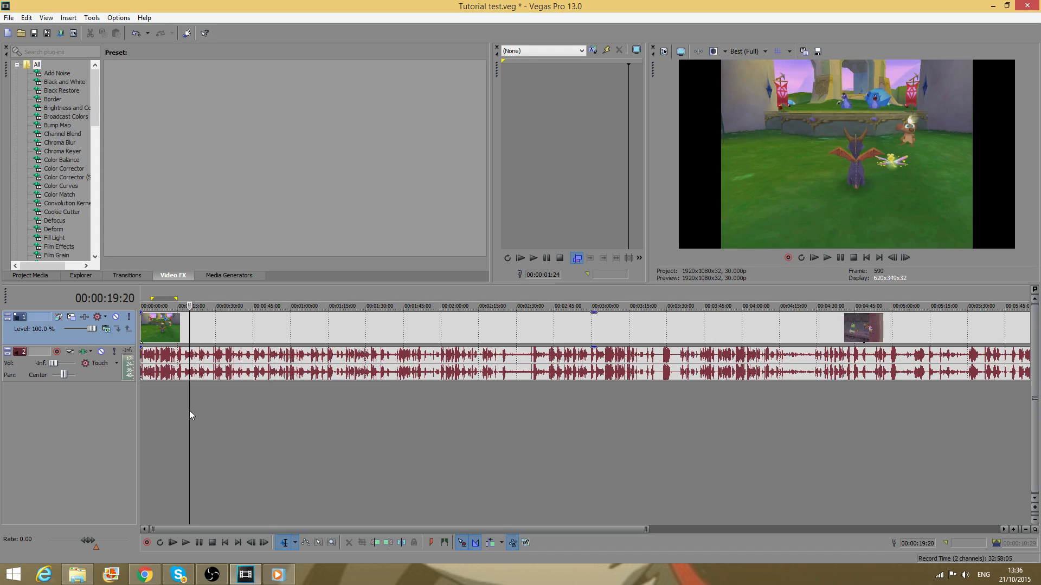